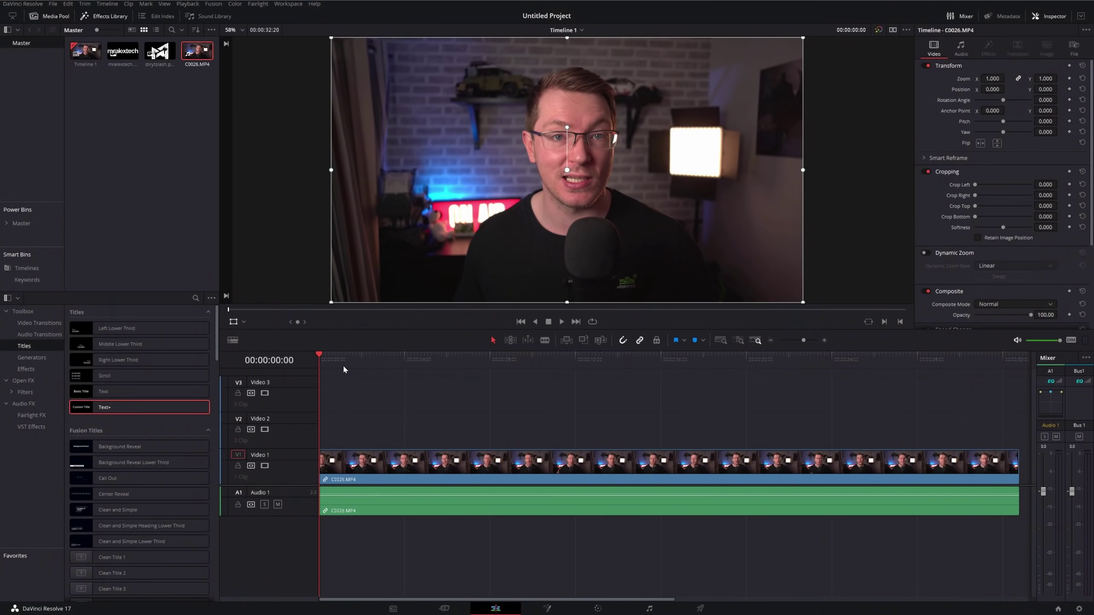
Step: Play and scrub through the C0026.MP4 clip on Video 1, leaving the playhead at 00:00:04:14
click(347, 470)
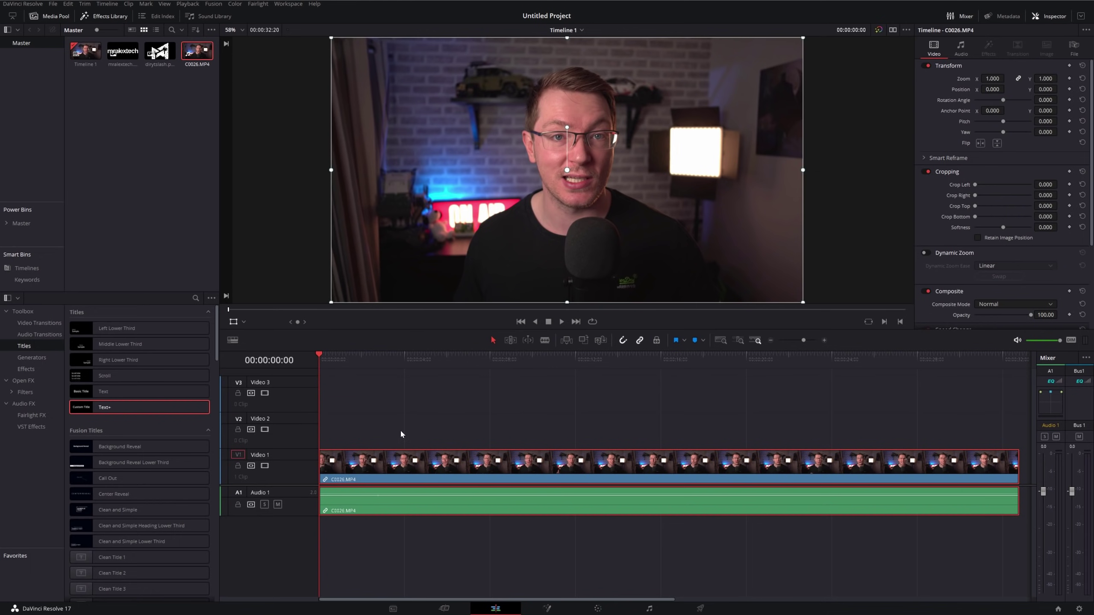
key(space)
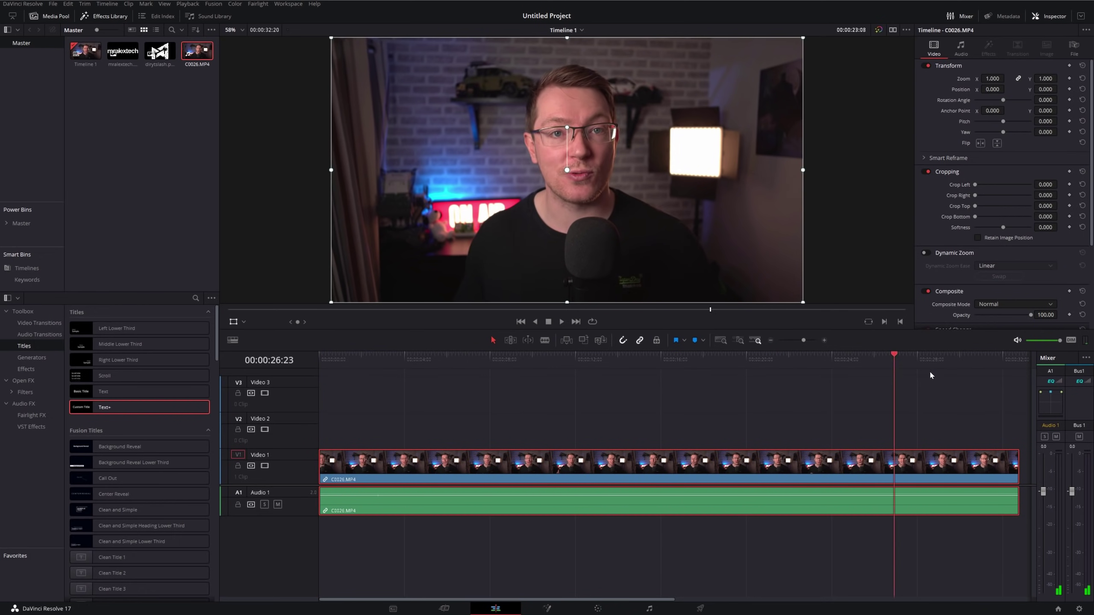
drag(349, 358, 509, 359)
click(417, 361)
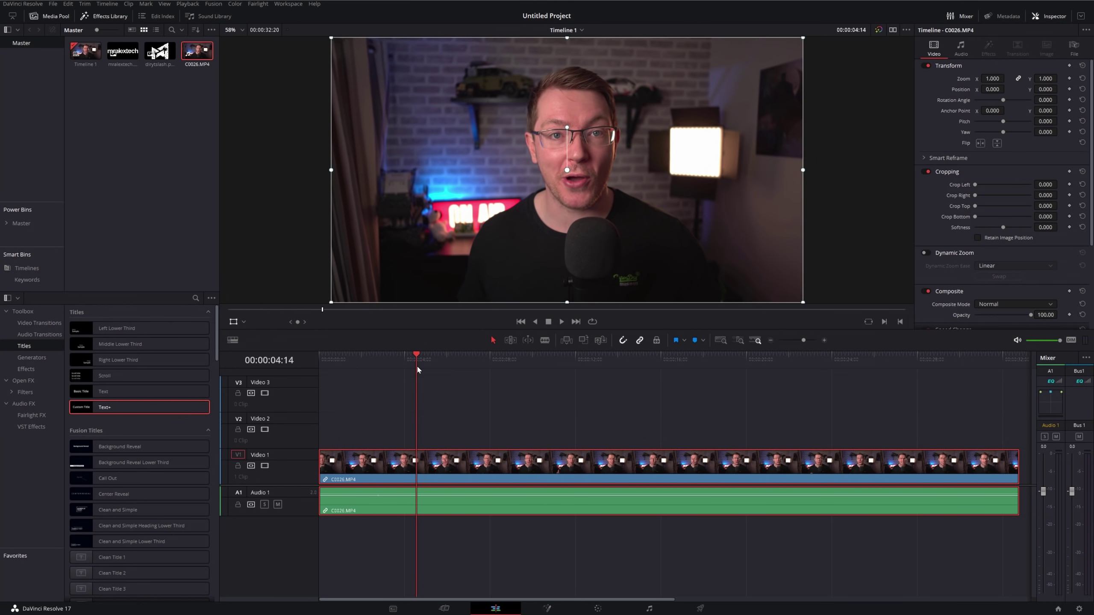
Step: Delete the C0026.MP4 clip from the timeline and undo the deletion
key(Delete)
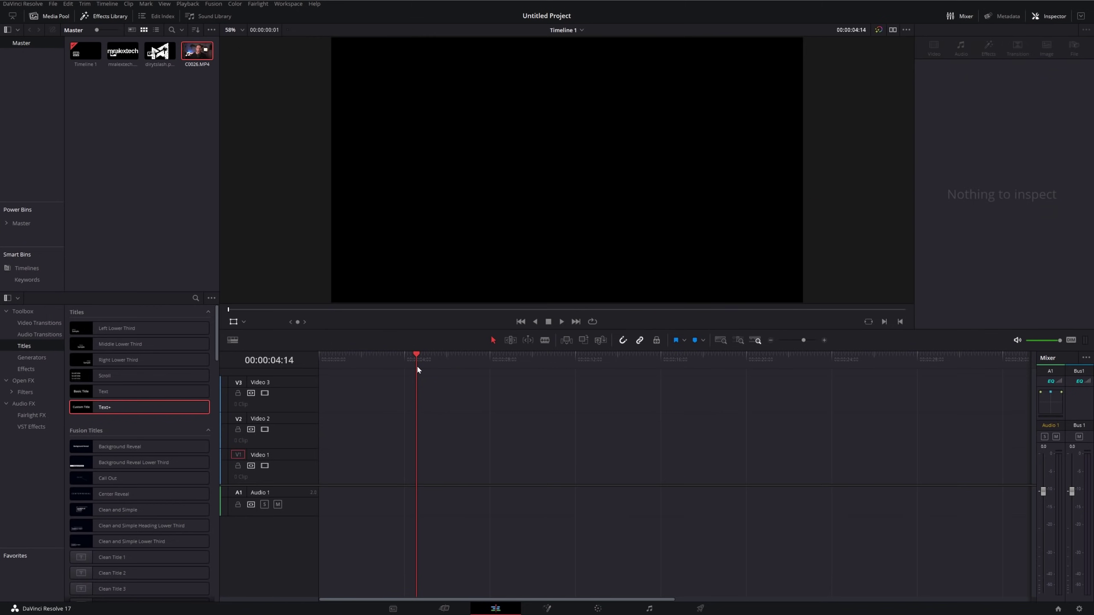
key(ctrl+z)
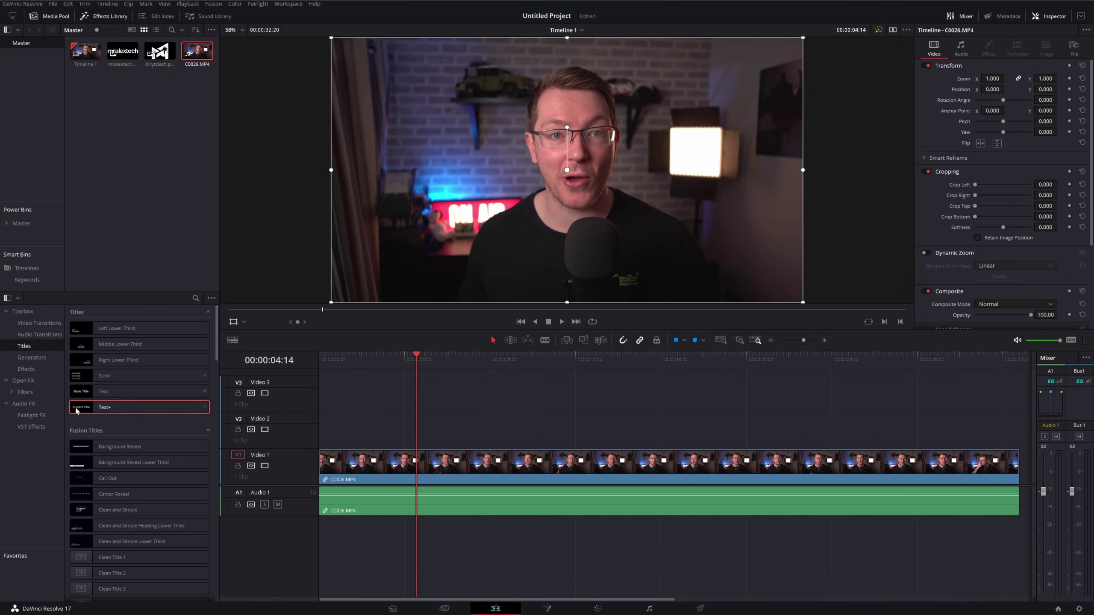
Step: Place a Text+ title on Video 3, extended to span the full length of the C0026.MP4 clip
drag(80, 410, 310, 422)
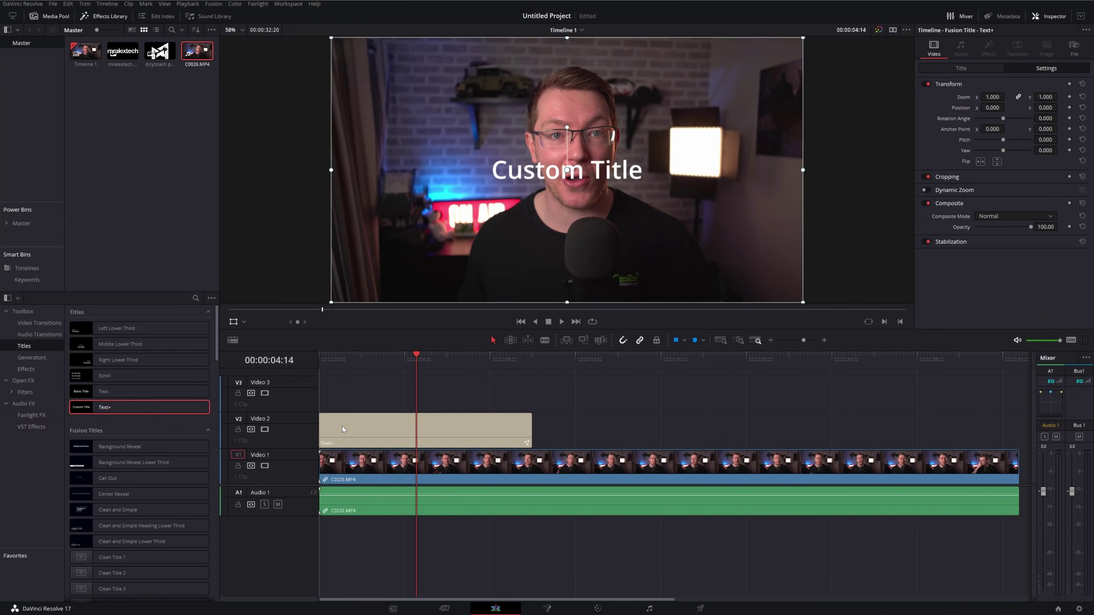
drag(530, 427, 1017, 428)
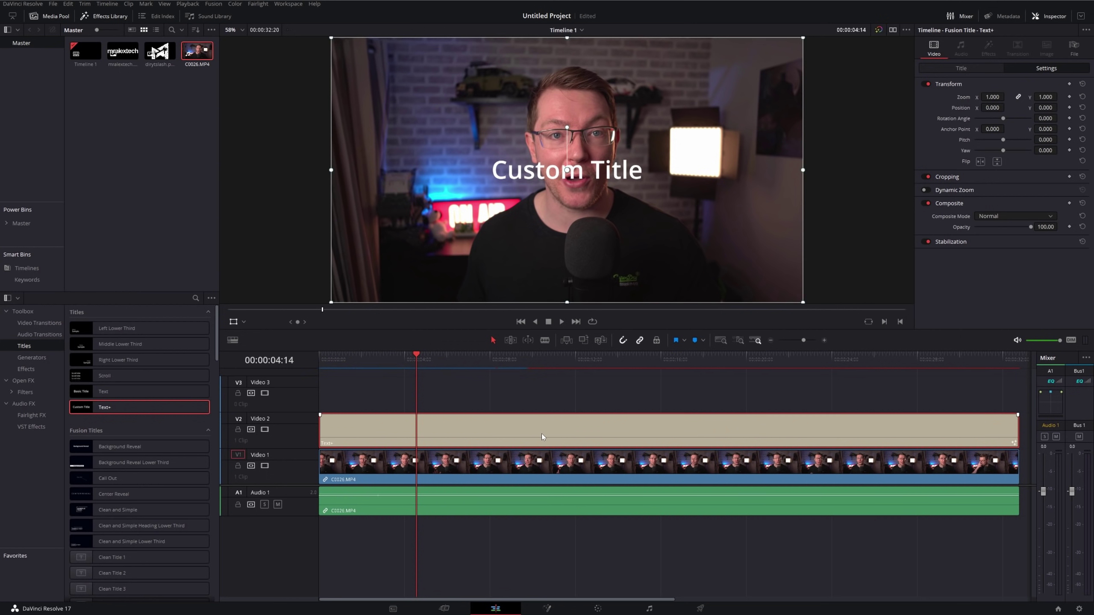
drag(542, 434, 542, 404)
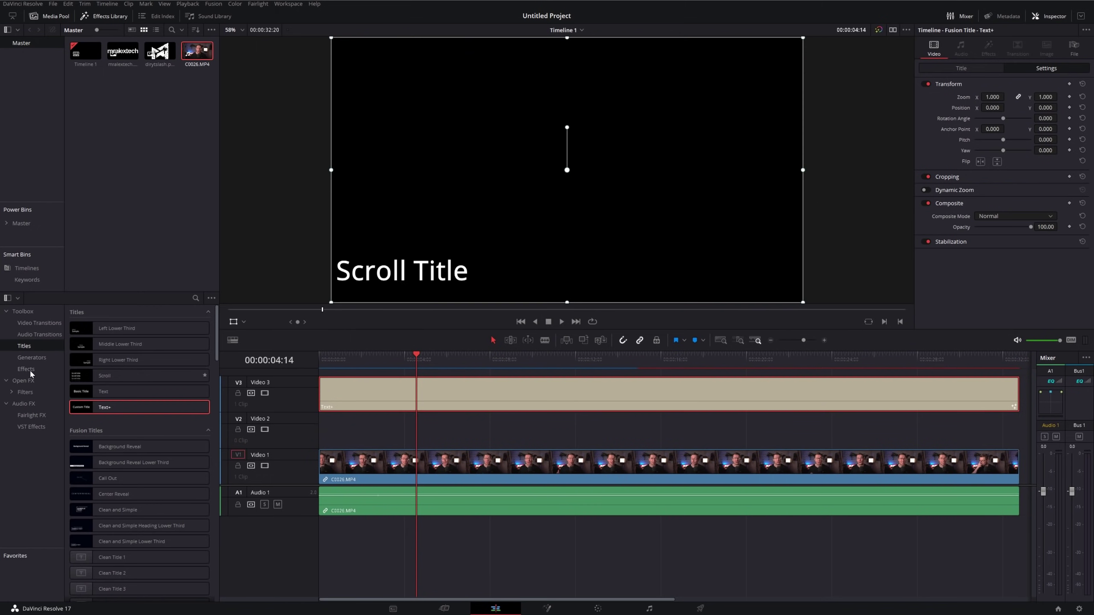
Step: Add a Solid Color generator on Video 2, between title and footage, and extend it to the footage's full length
click(26, 357)
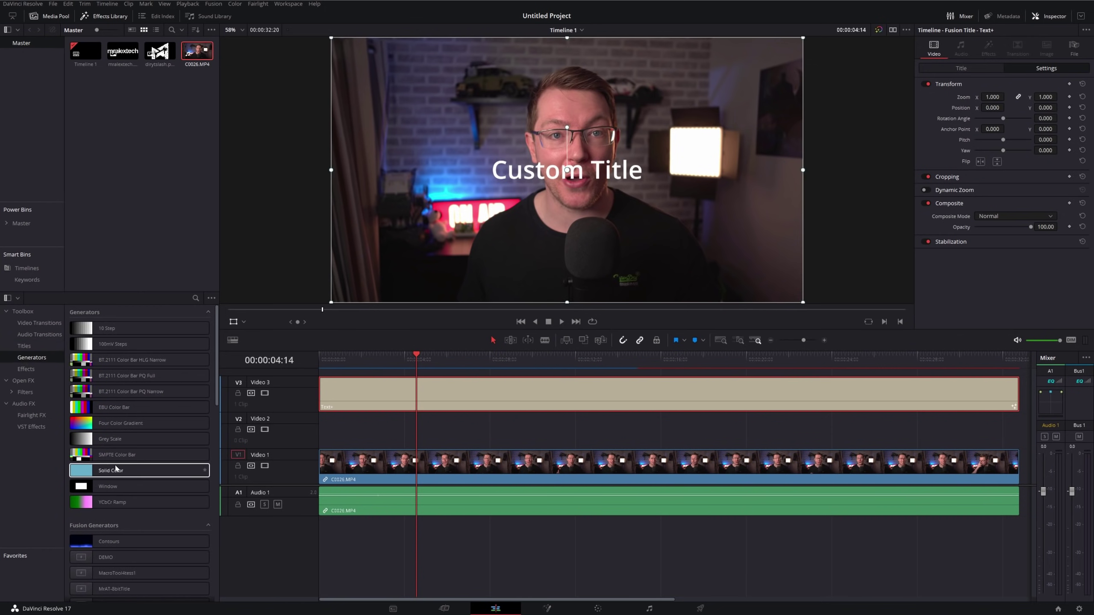
drag(111, 470, 350, 424)
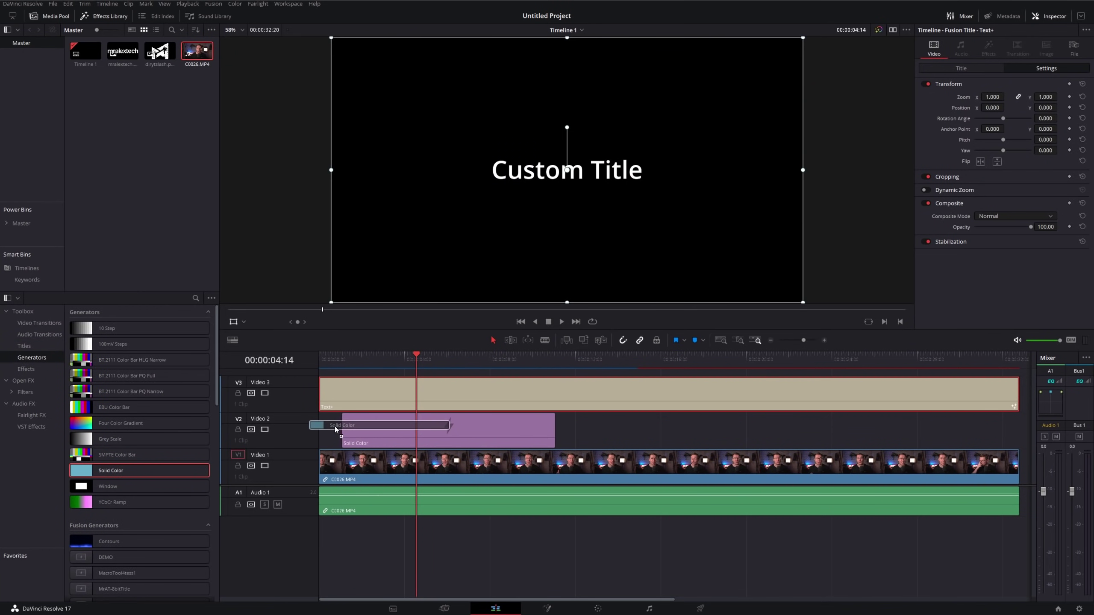
drag(533, 428, 1018, 428)
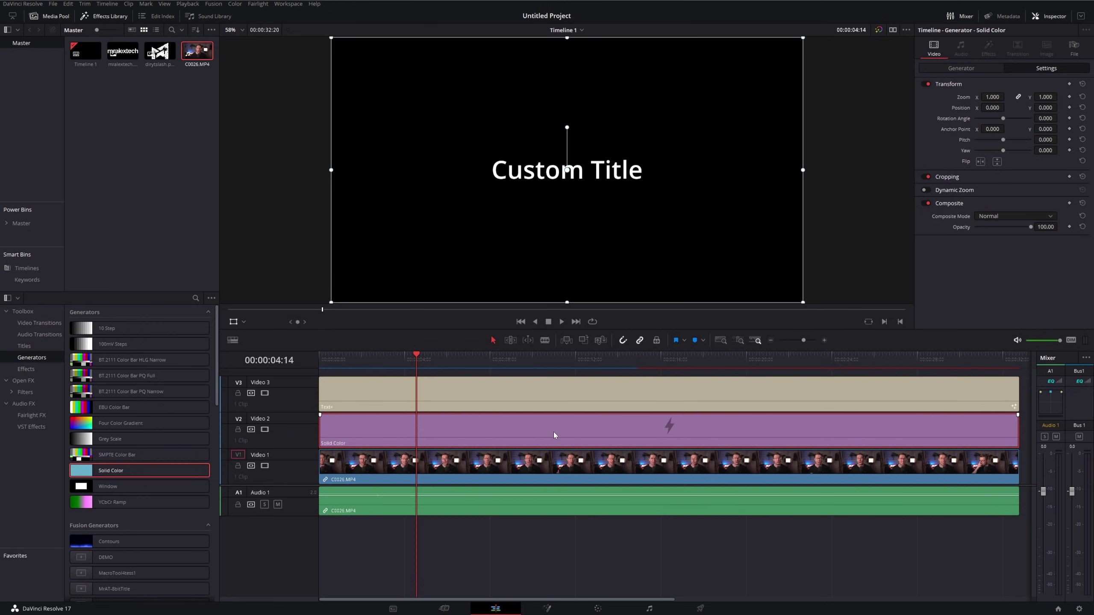
Step: Change the Solid Color clip's colour to a bright green with red 75, green 200 and blue 37
click(566, 463)
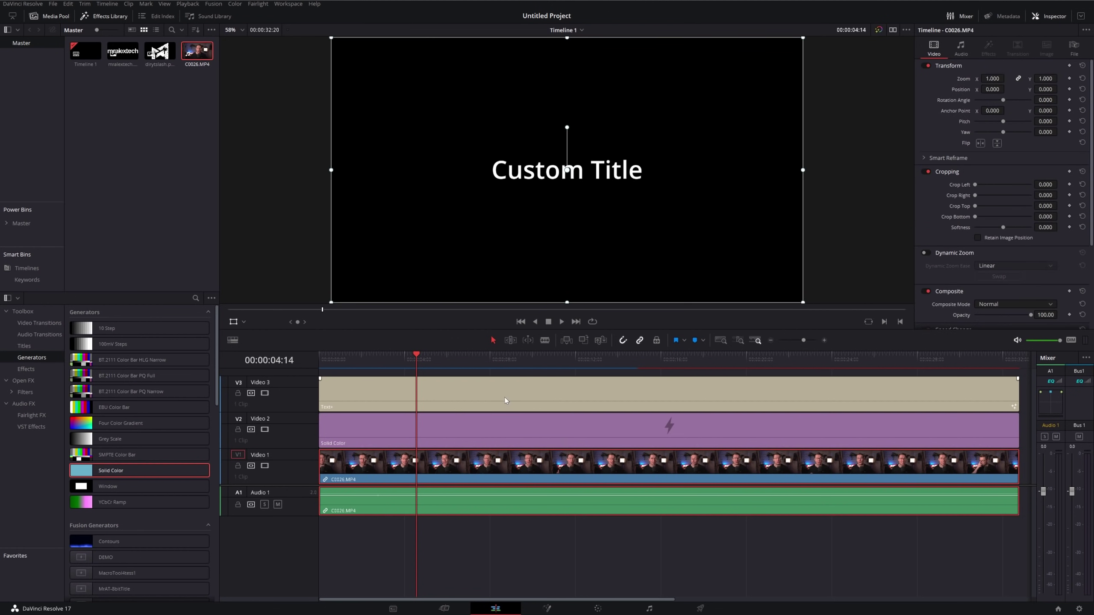
click(505, 400)
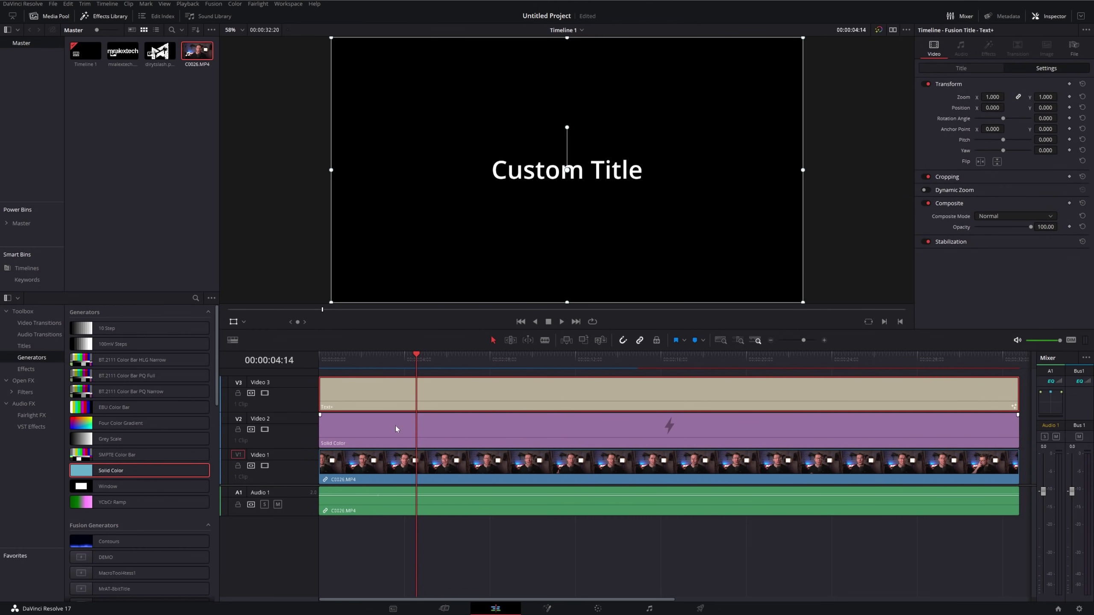
click(353, 433)
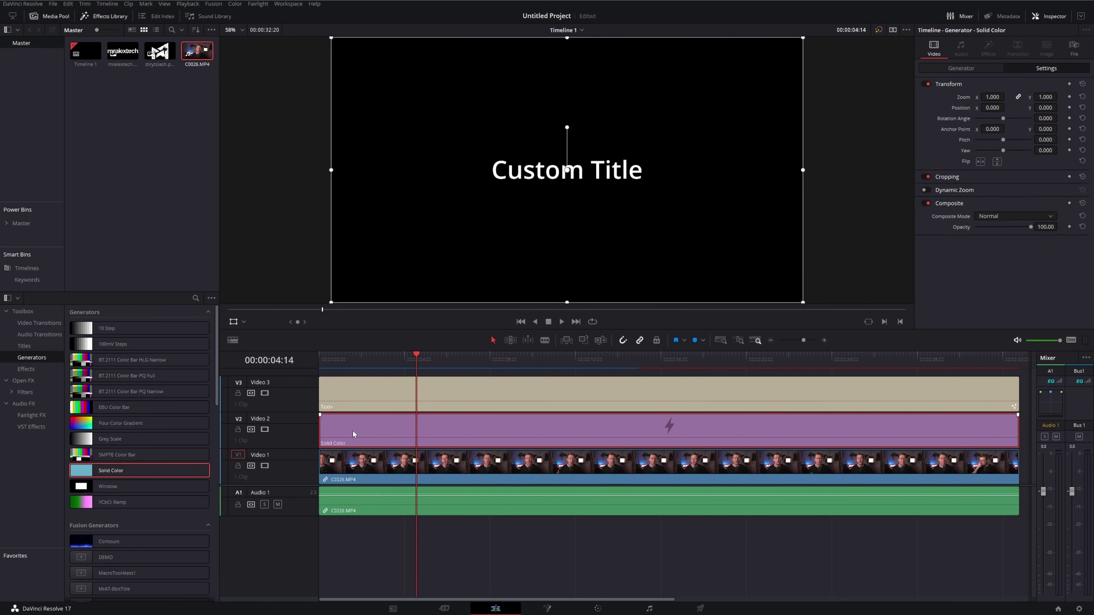
click(961, 68)
click(982, 97)
click(600, 241)
click(637, 247)
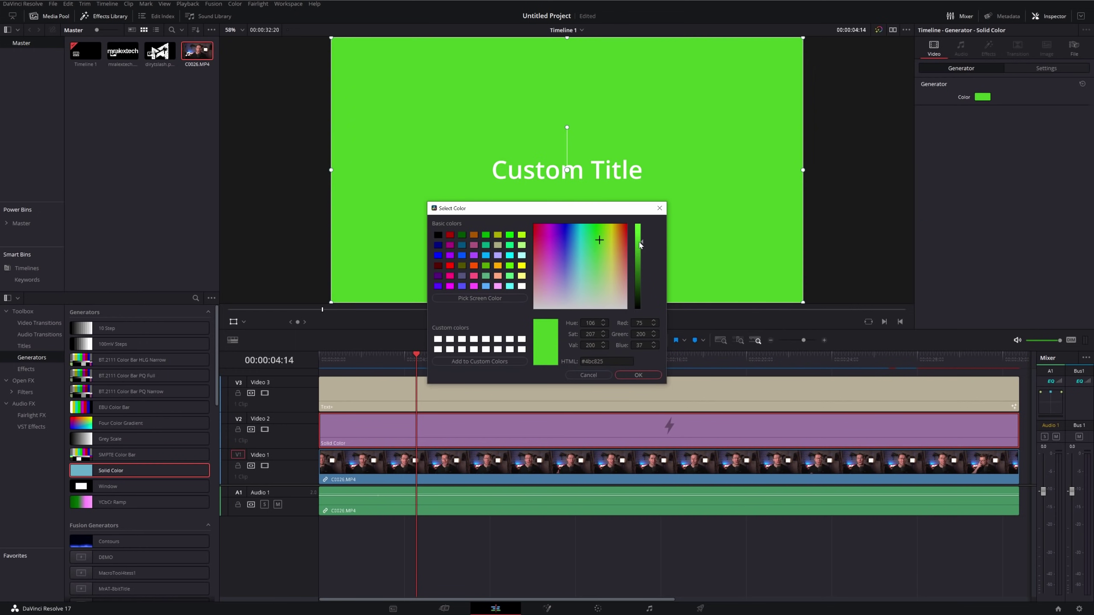
click(650, 376)
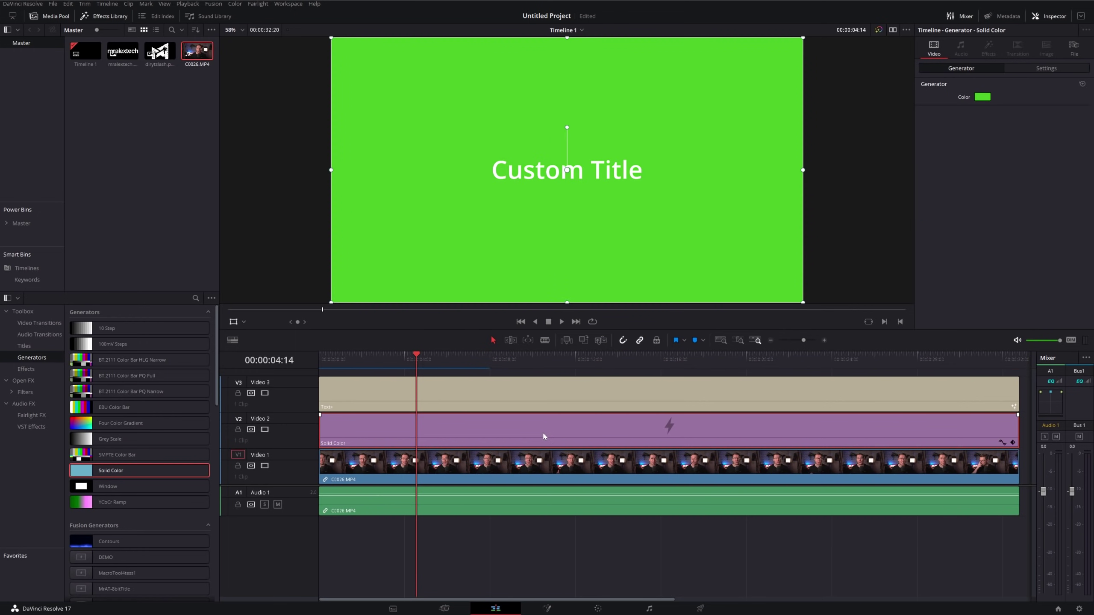
Step: Set the Text+ title's composite mode to Foreground
click(534, 463)
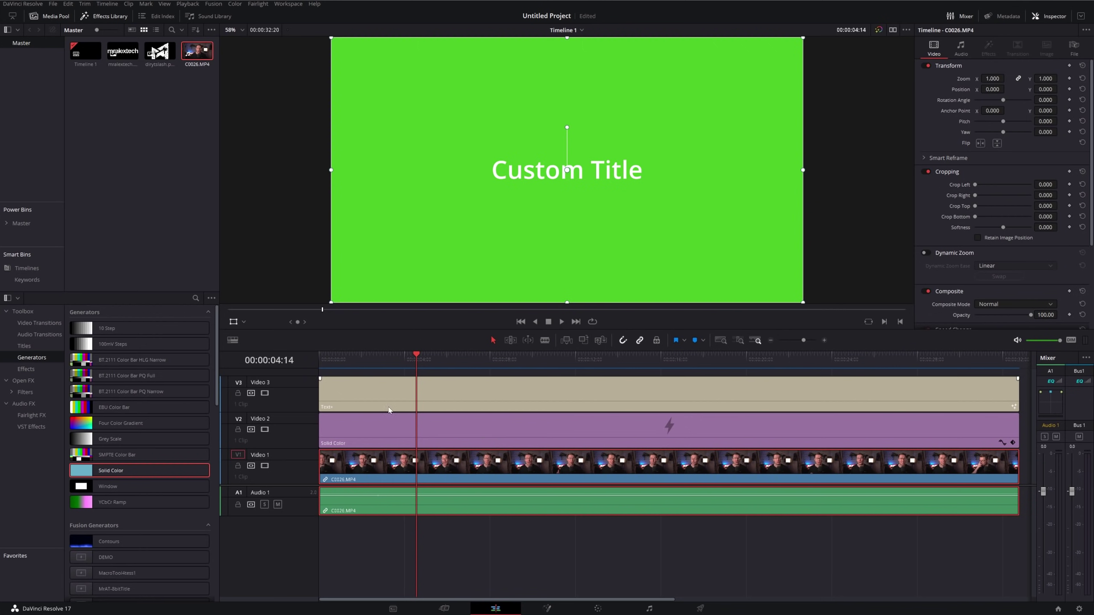
click(376, 400)
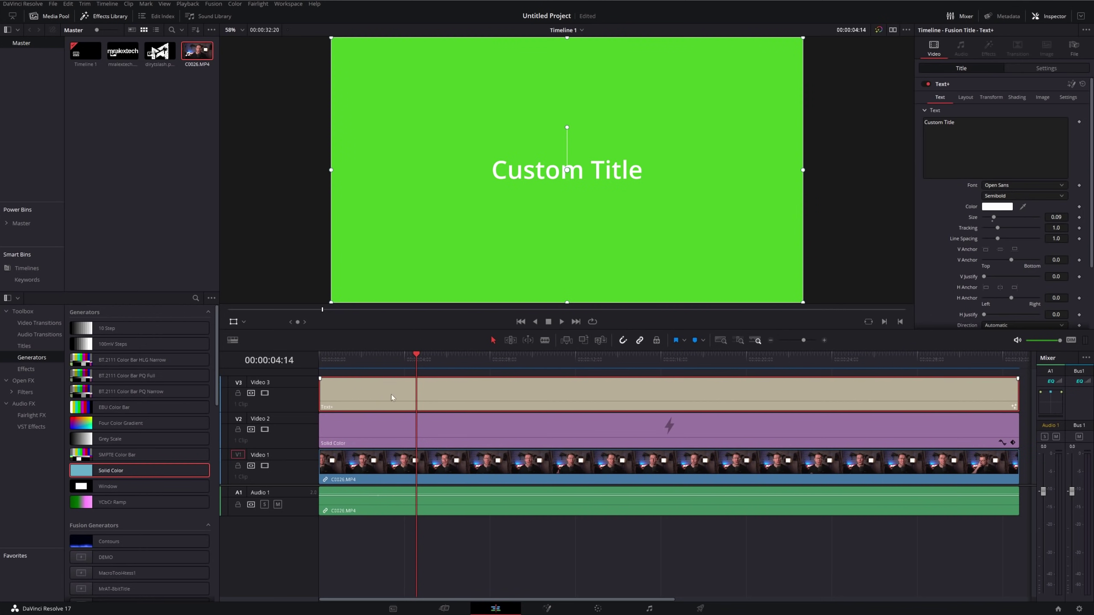
click(1037, 70)
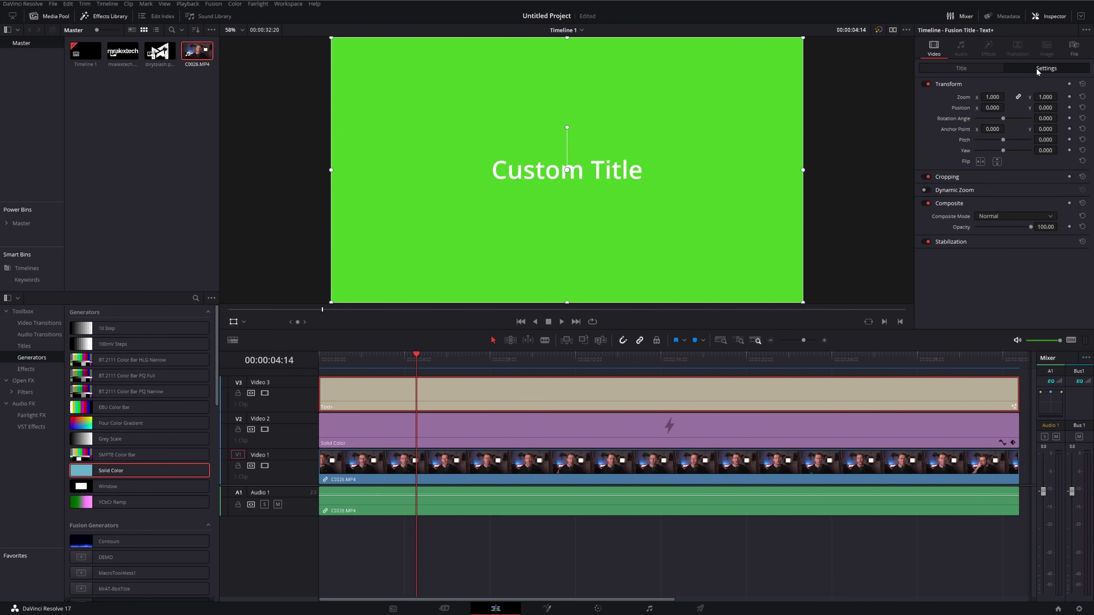
click(992, 214)
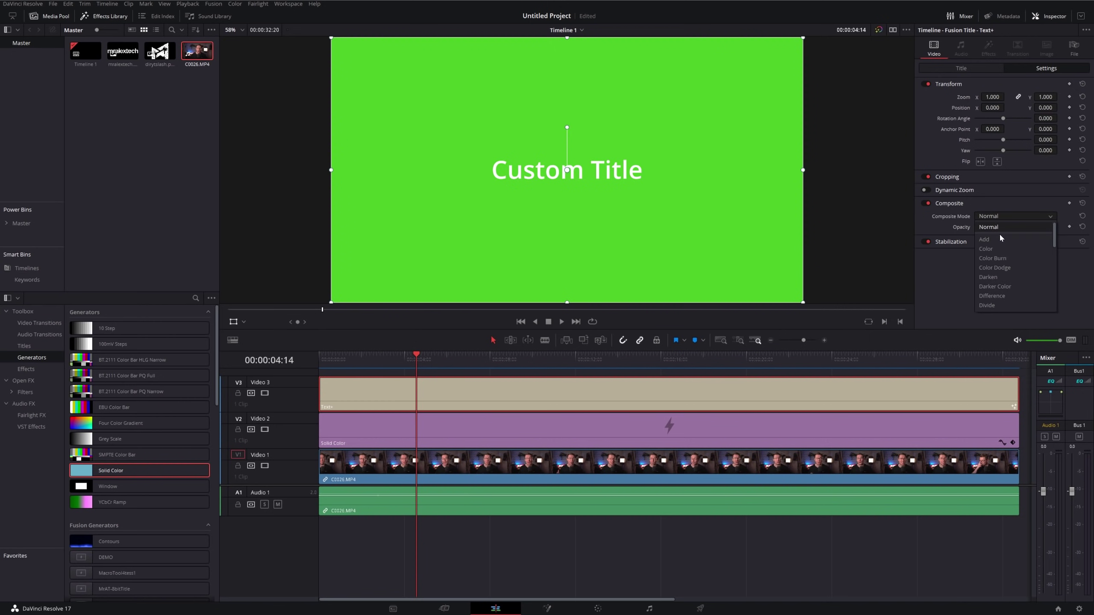
scroll(999, 263, down, 7)
click(994, 267)
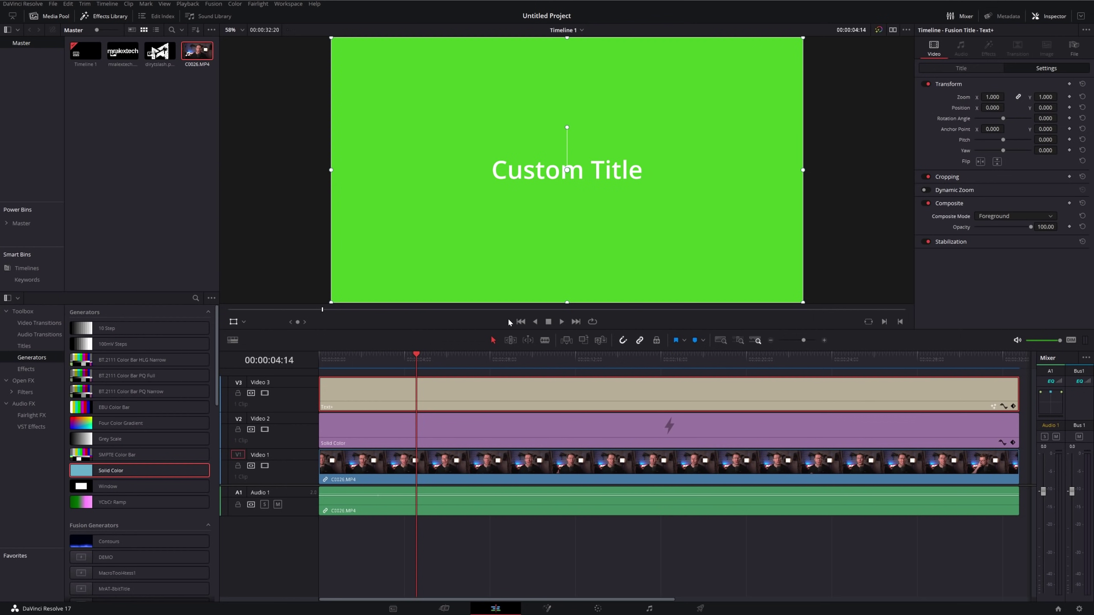
Step: Set the Solid Color clip's composite mode to Alpha so it acts as the title's mask
click(399, 425)
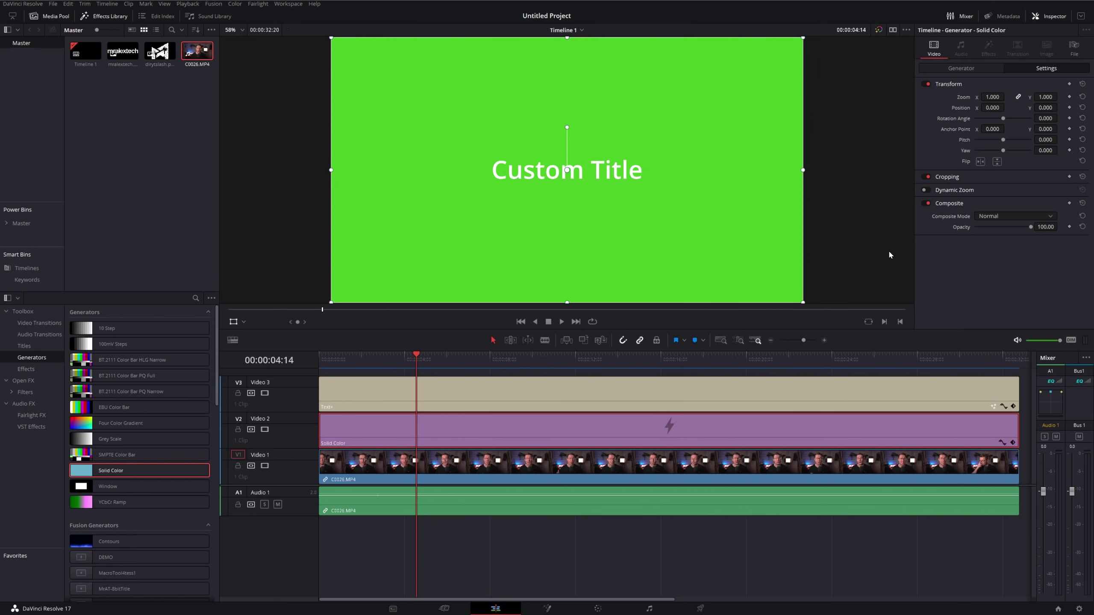
click(1003, 215)
scroll(1001, 261, down, 5)
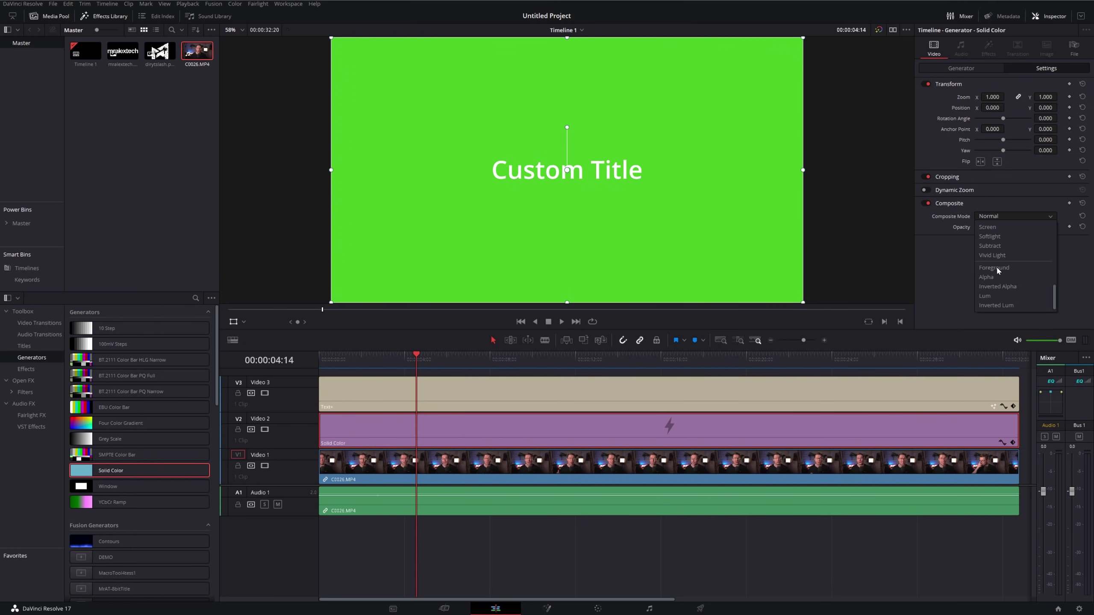
click(990, 277)
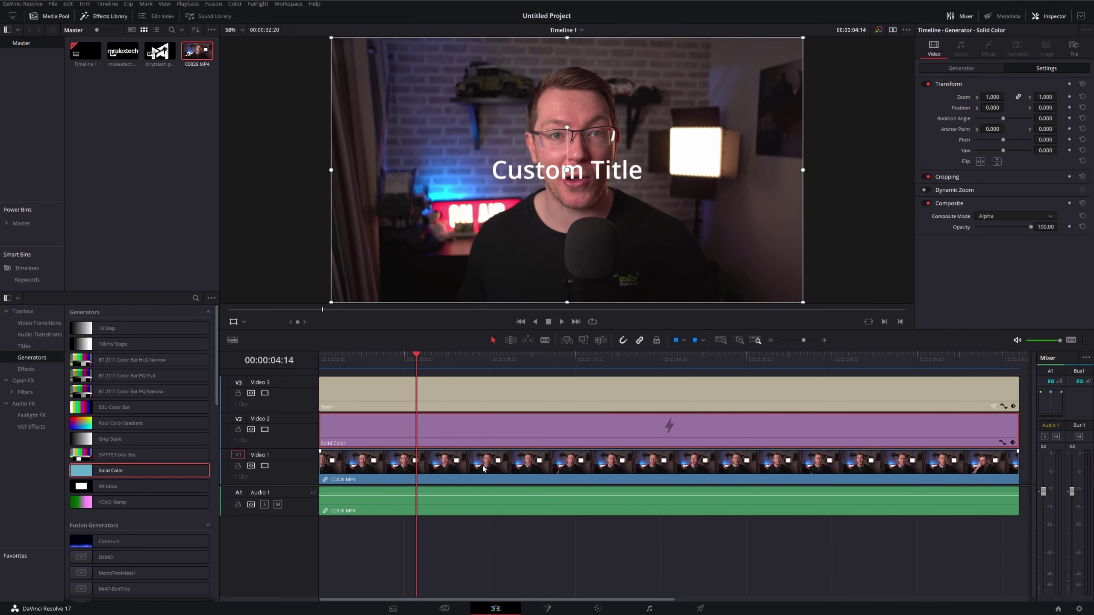
Step: Check the settings of each layer, then shrink the Solid Color mask to a zoom of about 0.654
click(383, 390)
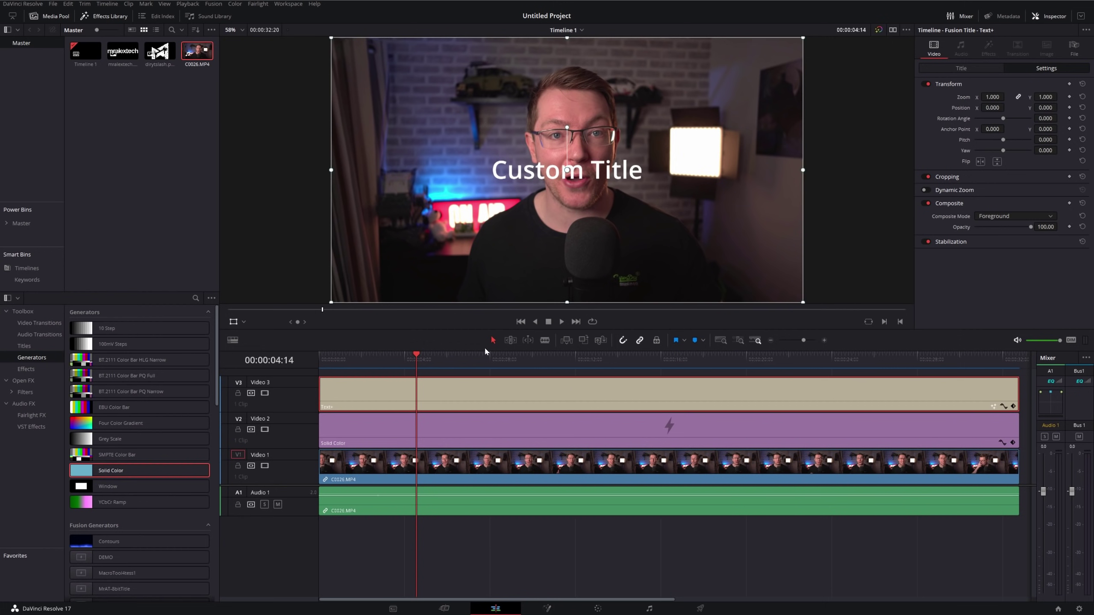
click(420, 431)
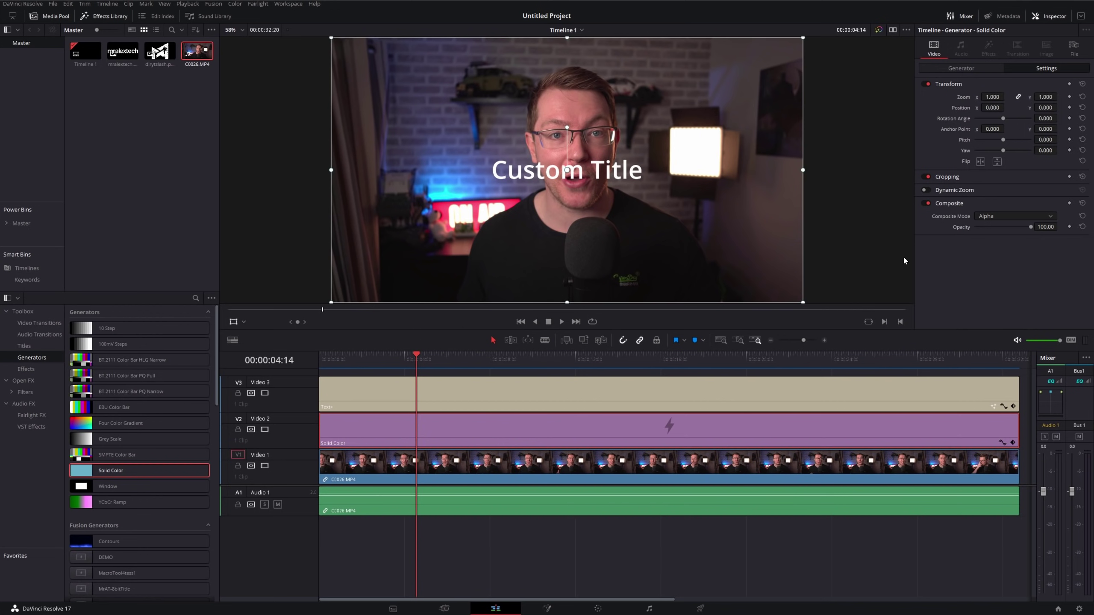
click(405, 464)
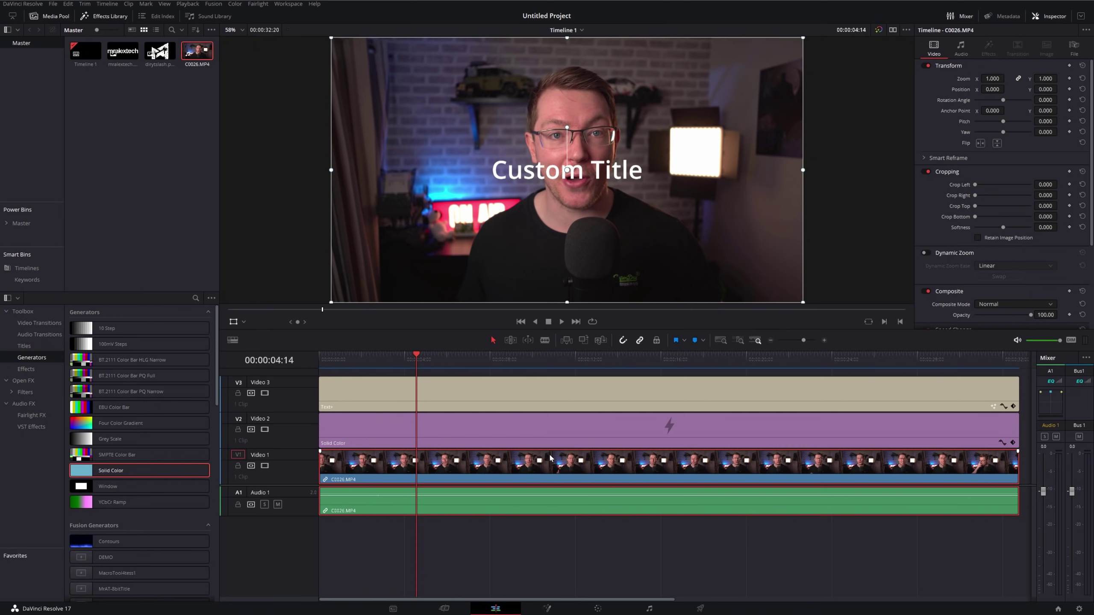
click(558, 441)
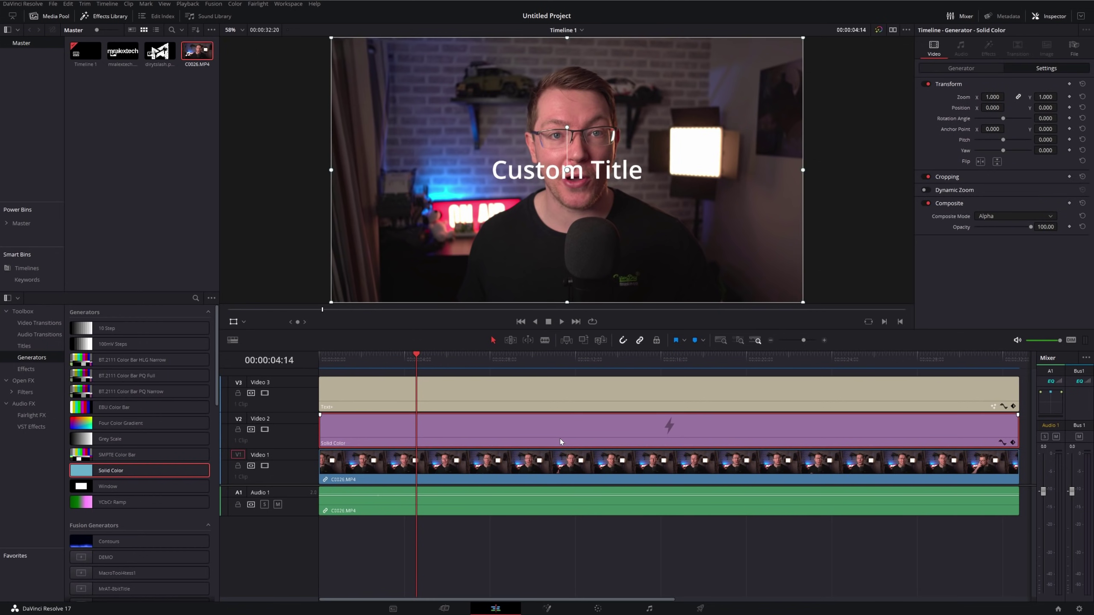
drag(331, 302, 398, 259)
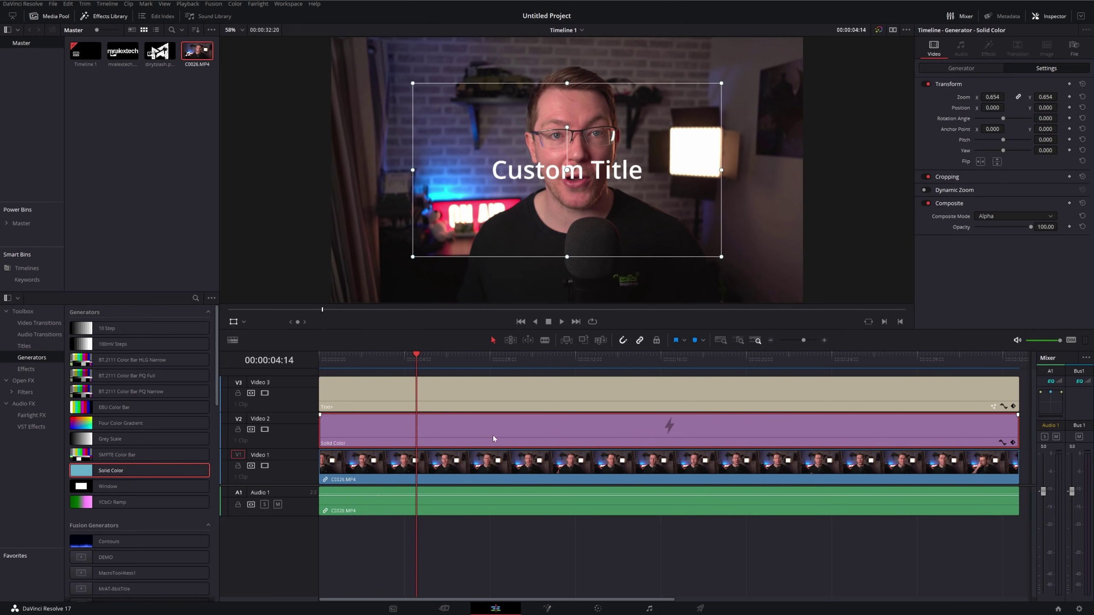
Step: Slide the Solid Color mask sideways off the title and back, ending at position X 320, and save the project
drag(445, 206, 698, 205)
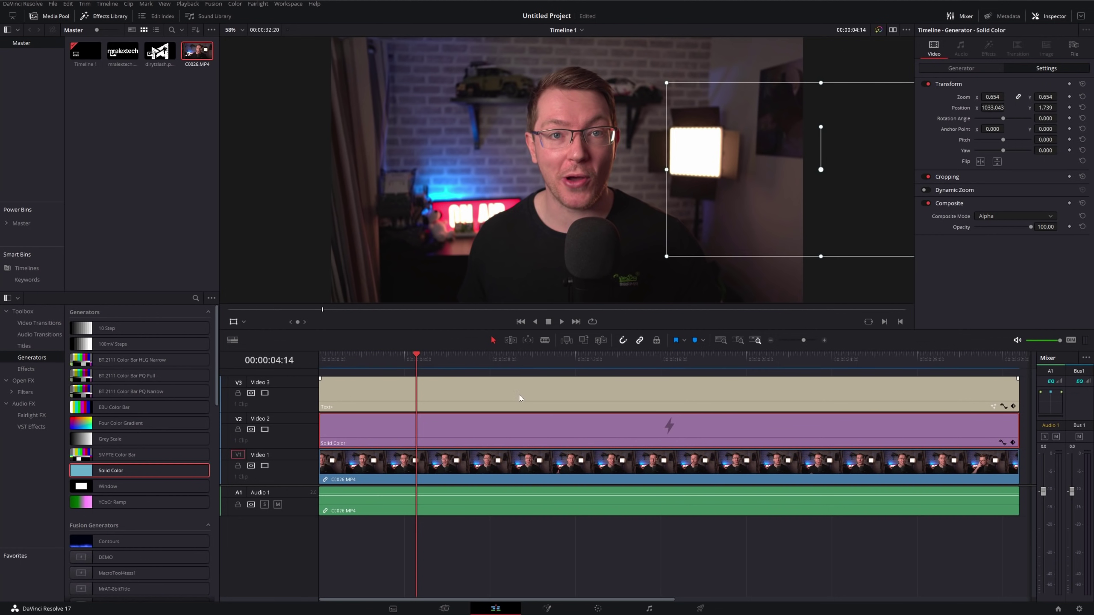
key(ctrl+s)
drag(786, 232, 543, 237)
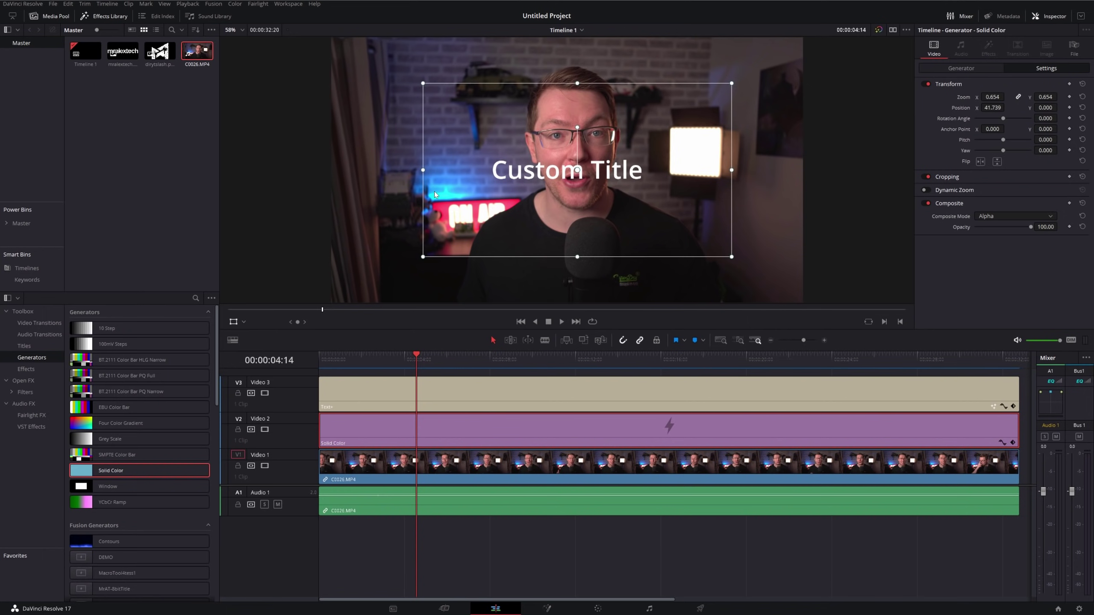
drag(441, 198, 507, 195)
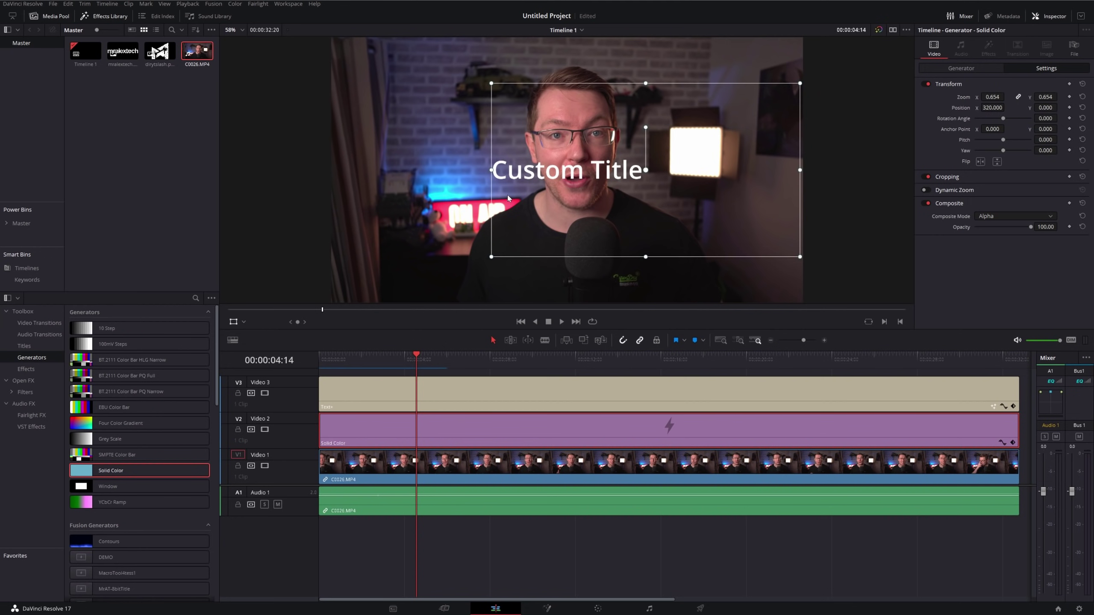
Step: Shift the Text+ title horizontally to about X -621, out of the mask, and back to X 4
click(460, 395)
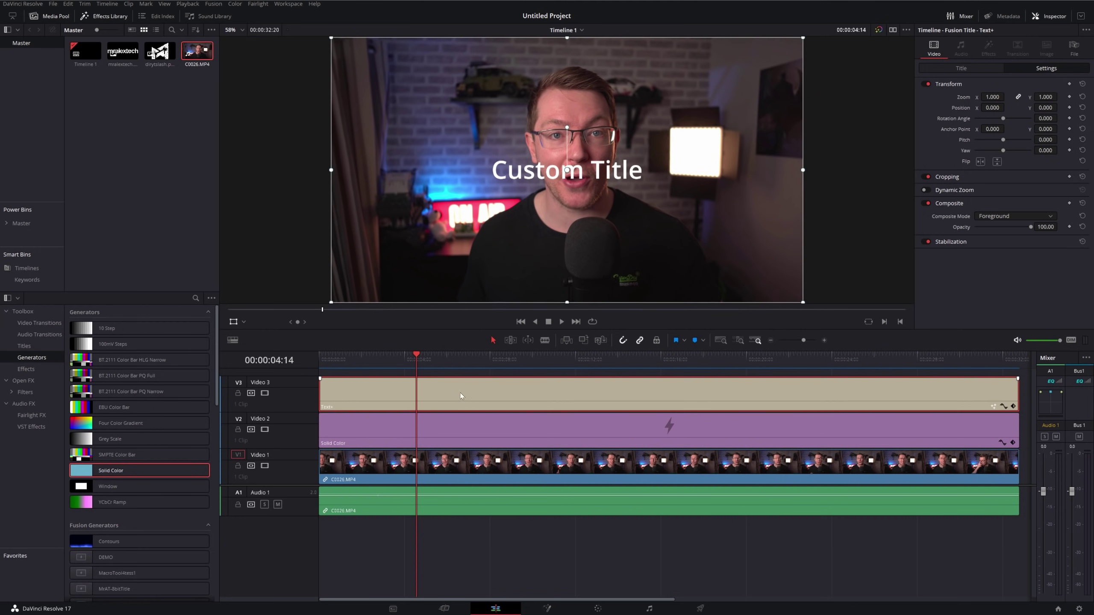
drag(996, 108, 920, 108)
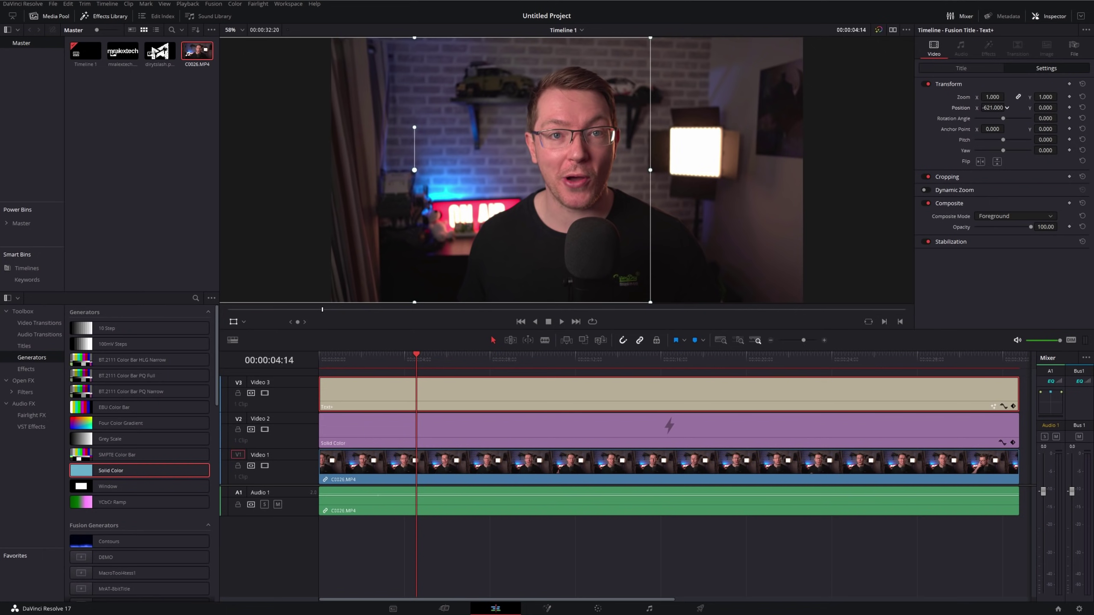
drag(919, 108, 989, 108)
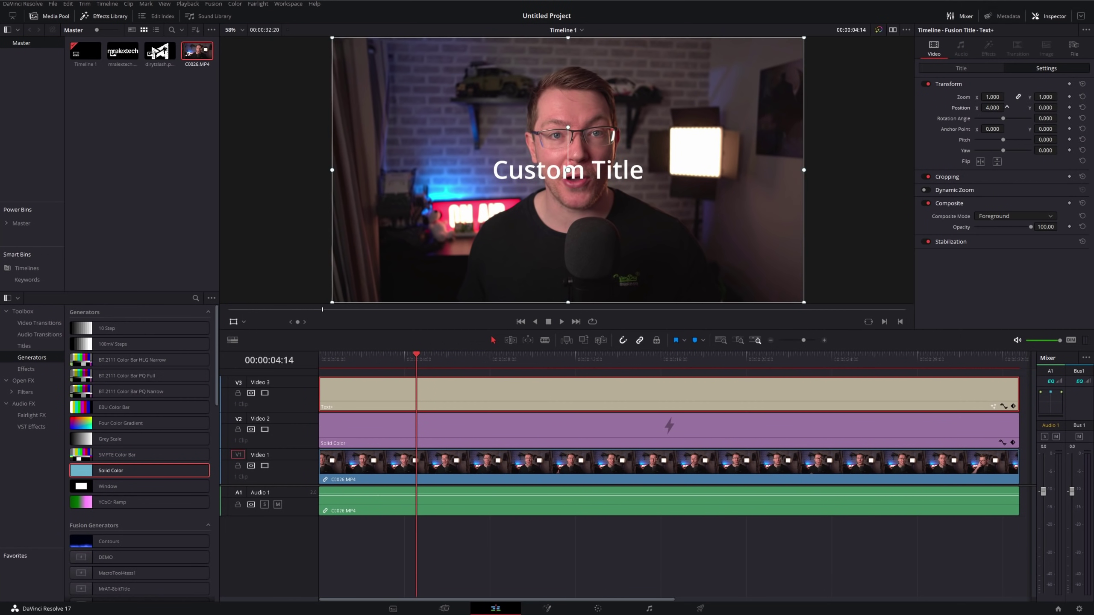
Step: Delete the Solid Color mask and the Text+ title from the timeline, leaving only the footage
click(993, 108)
click(494, 445)
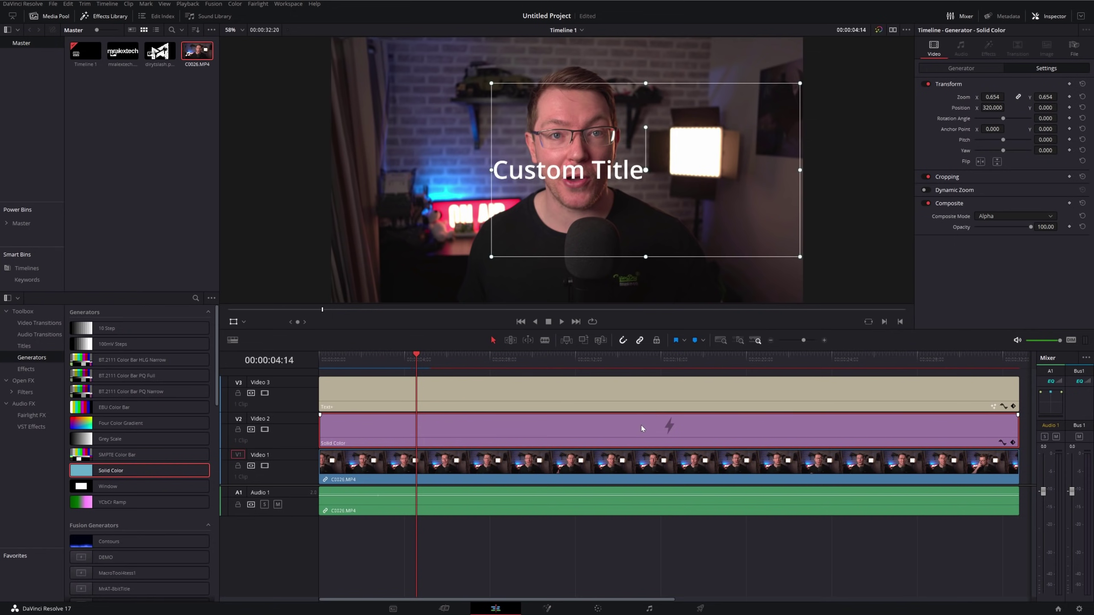
key(Delete)
click(653, 403)
key(Delete)
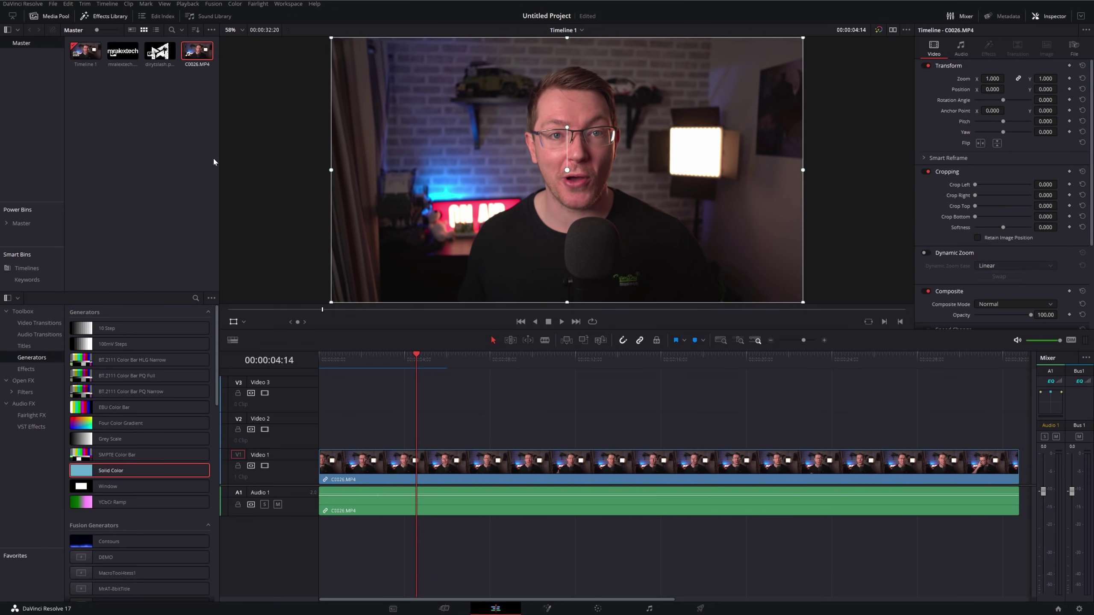
Step: Add dirytslash.png at the start of Video 2, scale it to a zoom of 0.680, and save the project
drag(165, 53, 390, 403)
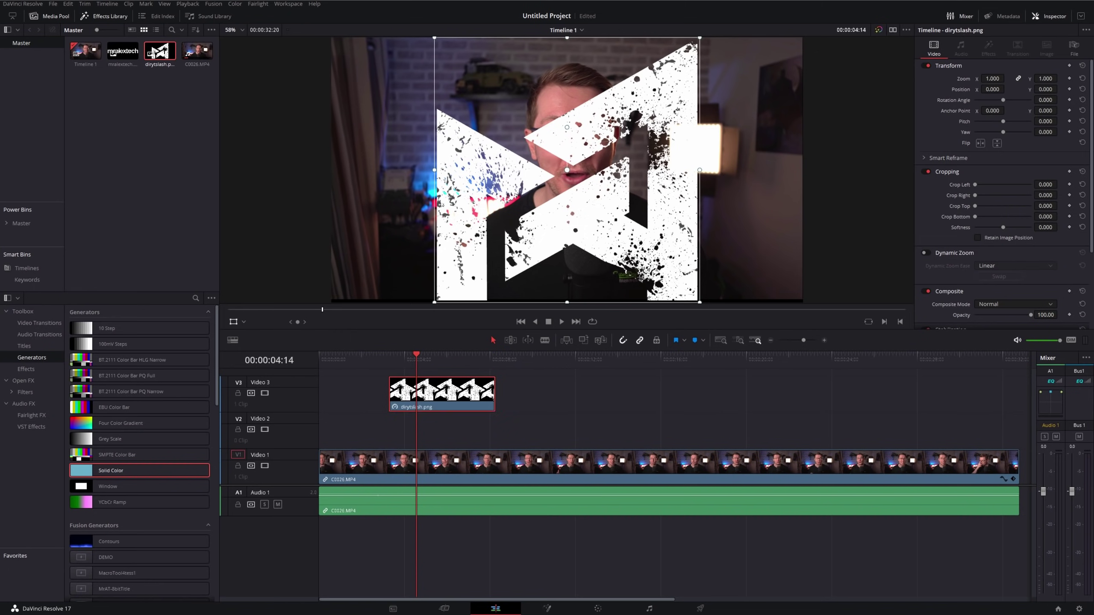
drag(992, 78, 937, 106)
drag(440, 403, 354, 434)
key(ctrl+s)
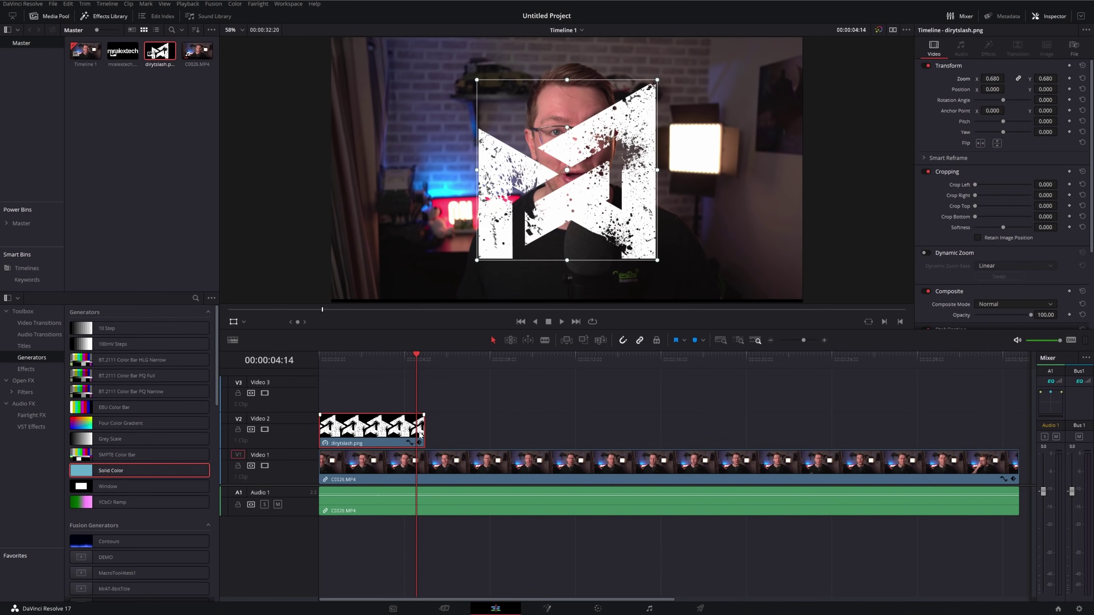
Step: Extend the dirytslash.png clip to the end of the footage and set its composite mode to Alpha
drag(424, 431, 1018, 422)
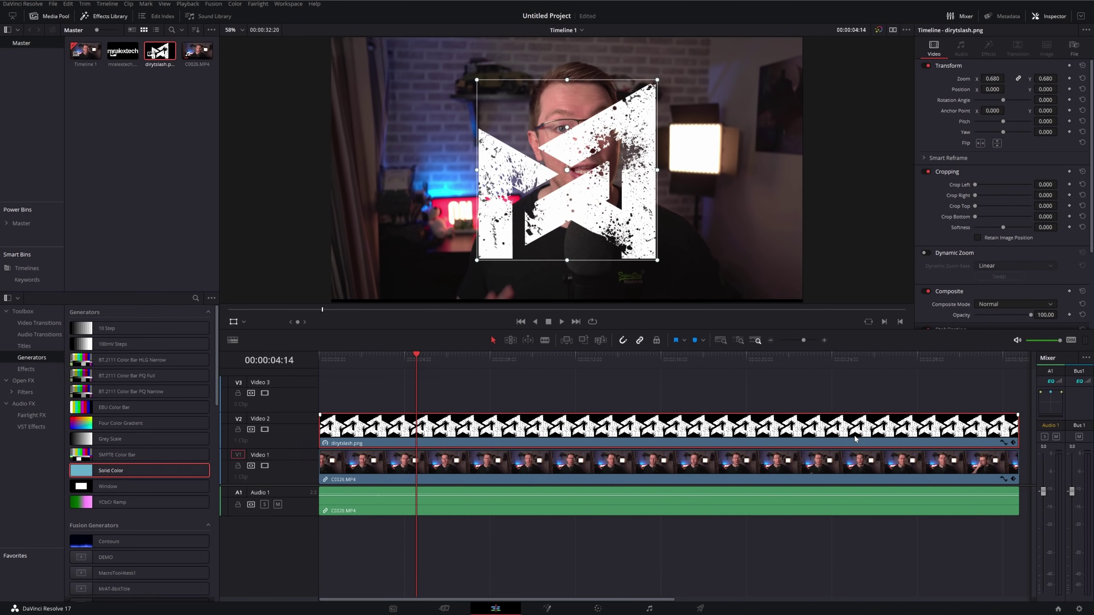
key(ctrl+s)
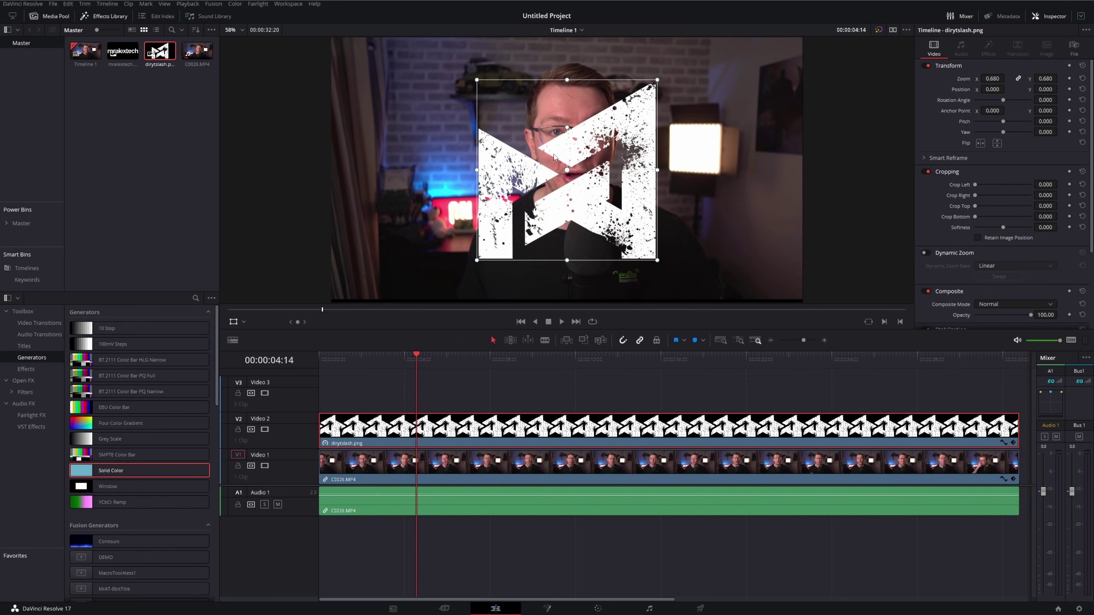
click(997, 304)
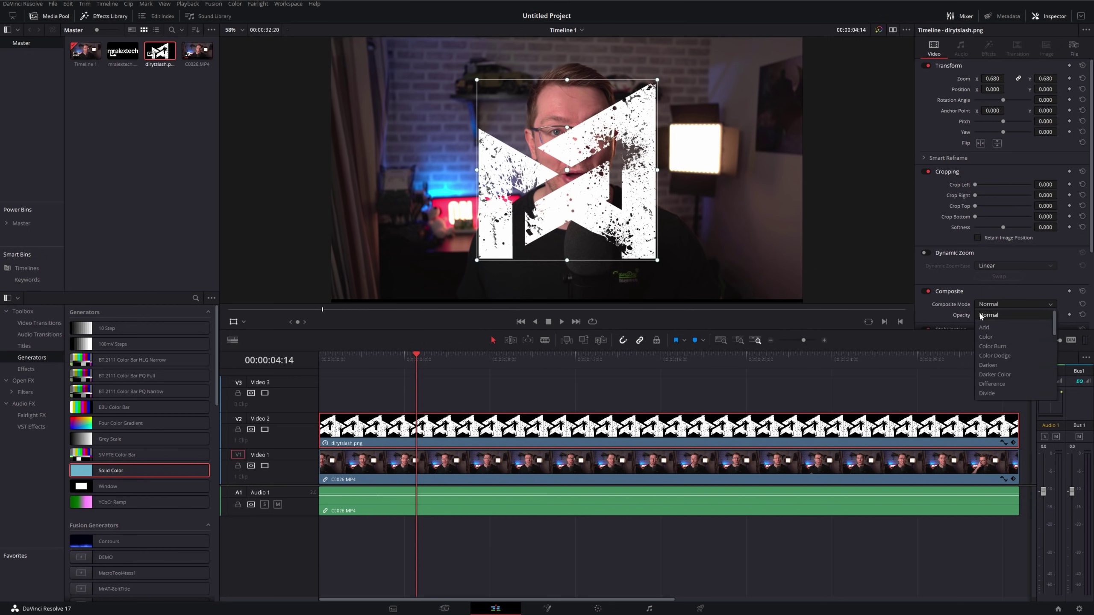
scroll(1020, 369, down, 10)
click(997, 364)
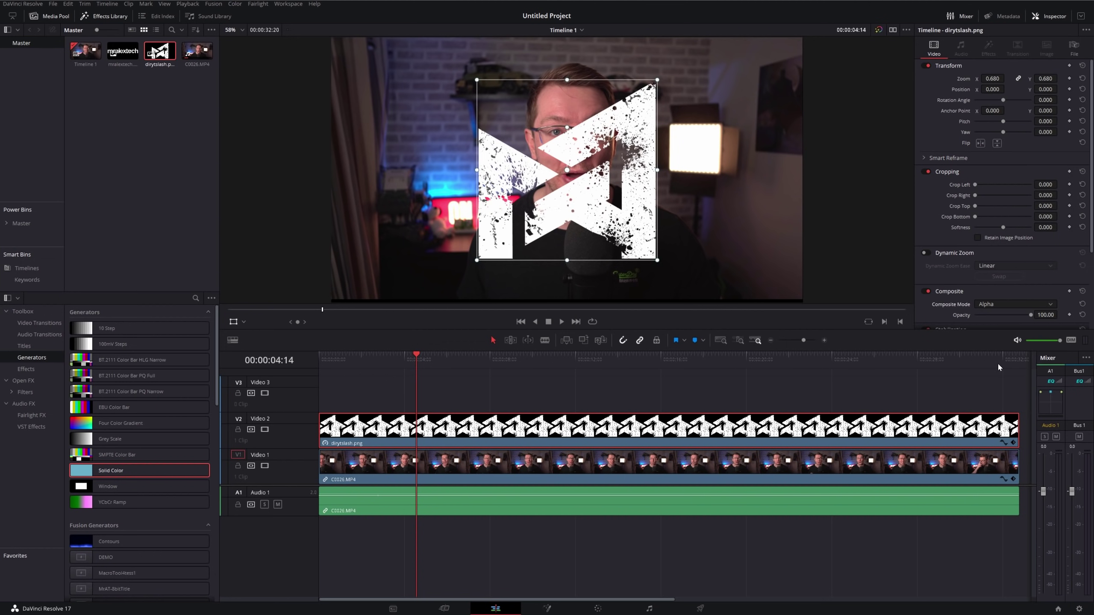
click(653, 396)
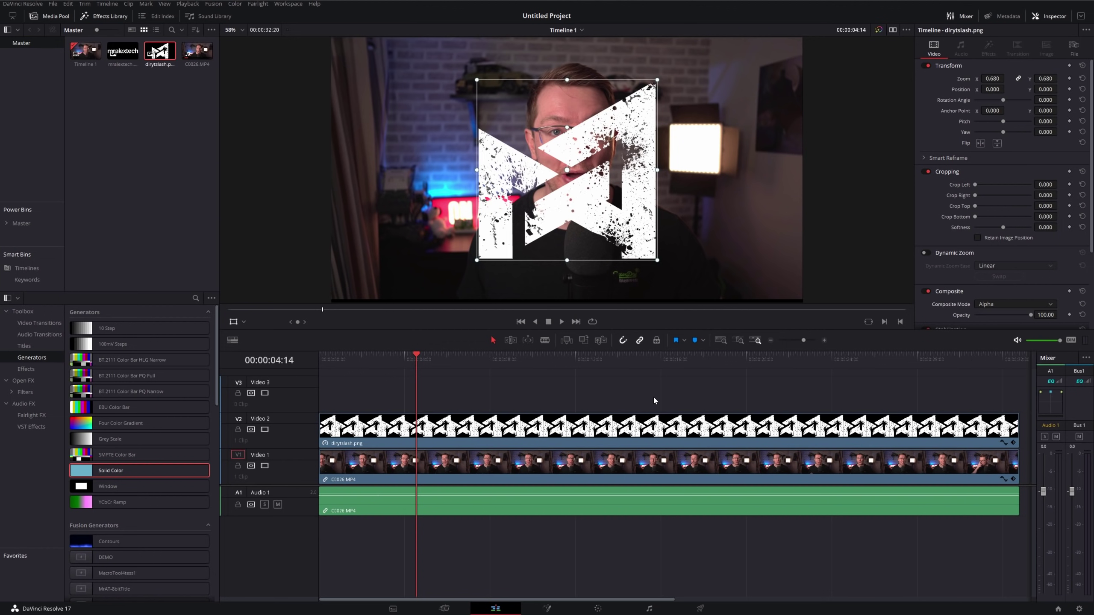
click(152, 142)
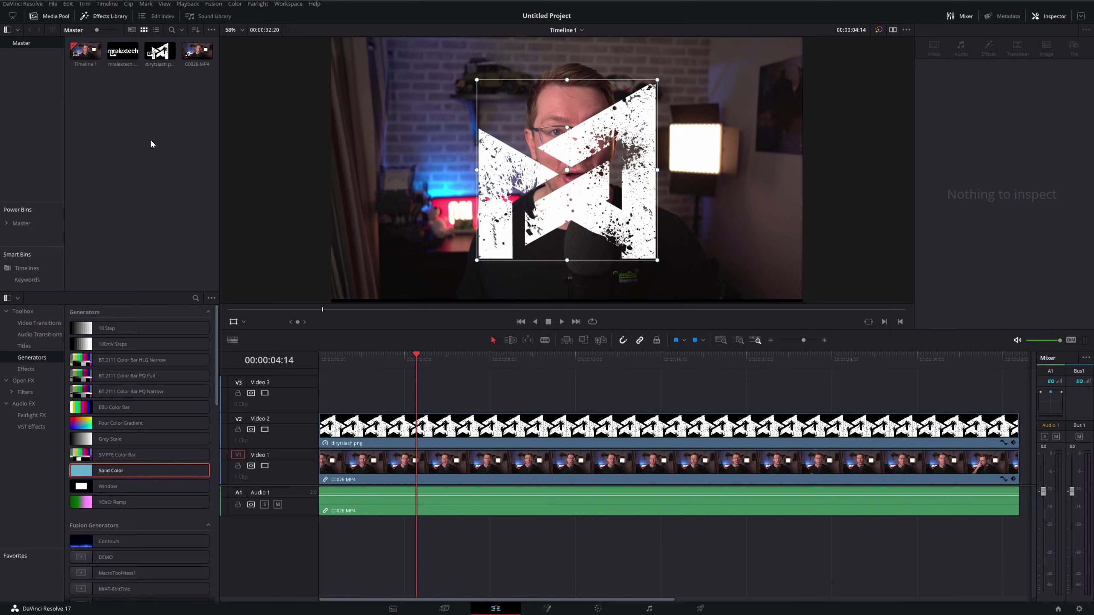
Step: Add a Solid Color generator on Video 3 spanning the whole footage and color it red, #f10f40
drag(111, 470, 471, 409)
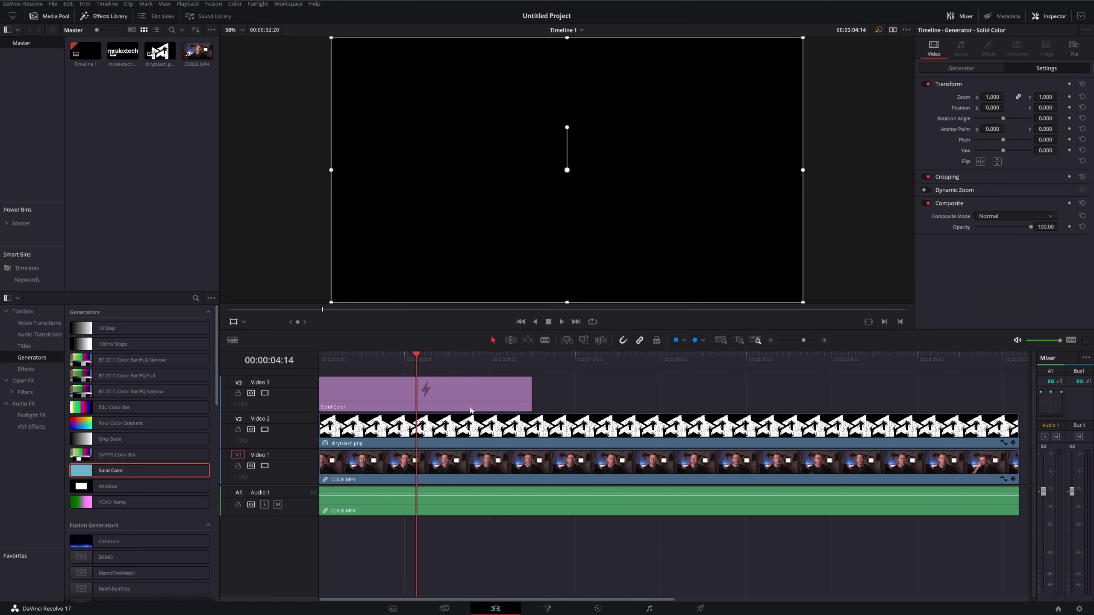
drag(531, 394, 1004, 401)
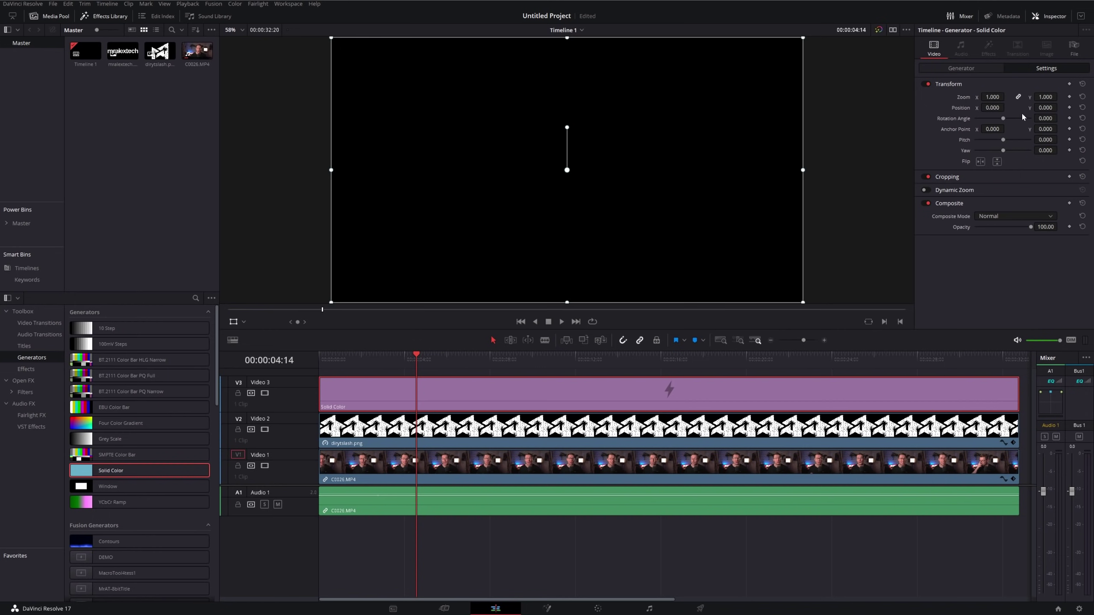
click(963, 68)
click(981, 97)
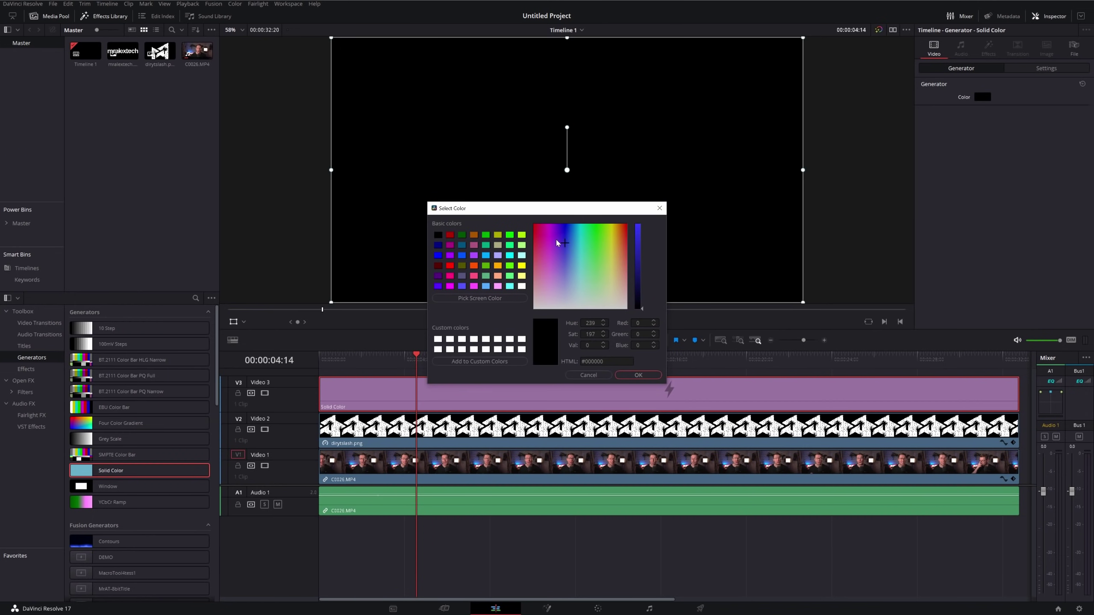
click(536, 228)
click(638, 228)
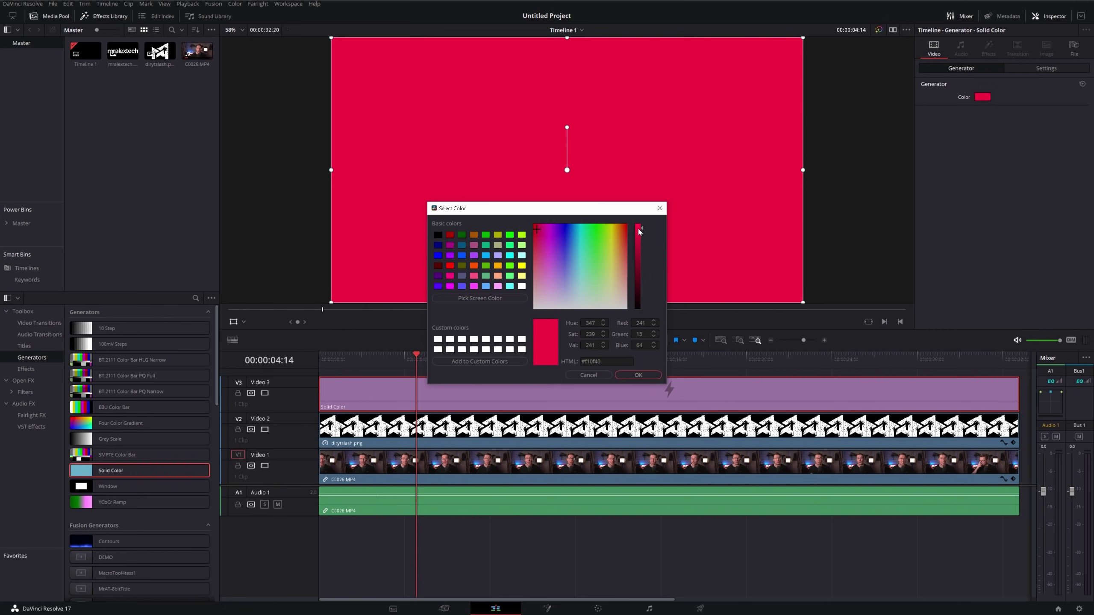
click(638, 375)
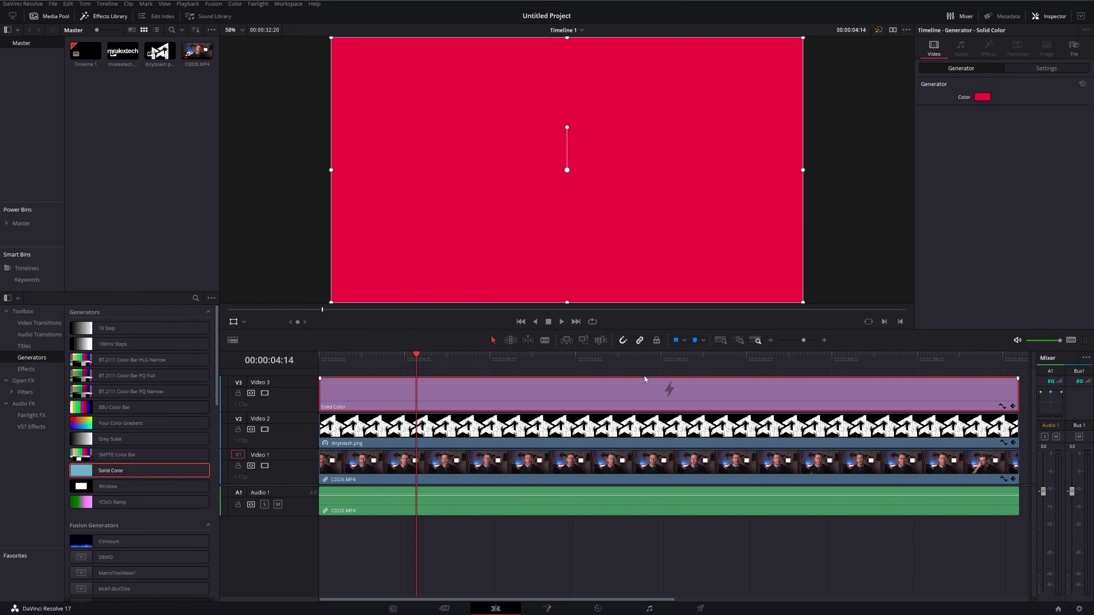
Step: Set the red Solid Color clip's composite mode to Foreground so it fills the logo mask
click(1046, 68)
click(990, 216)
scroll(1007, 258, down, 3)
scroll(1009, 267, down, 4)
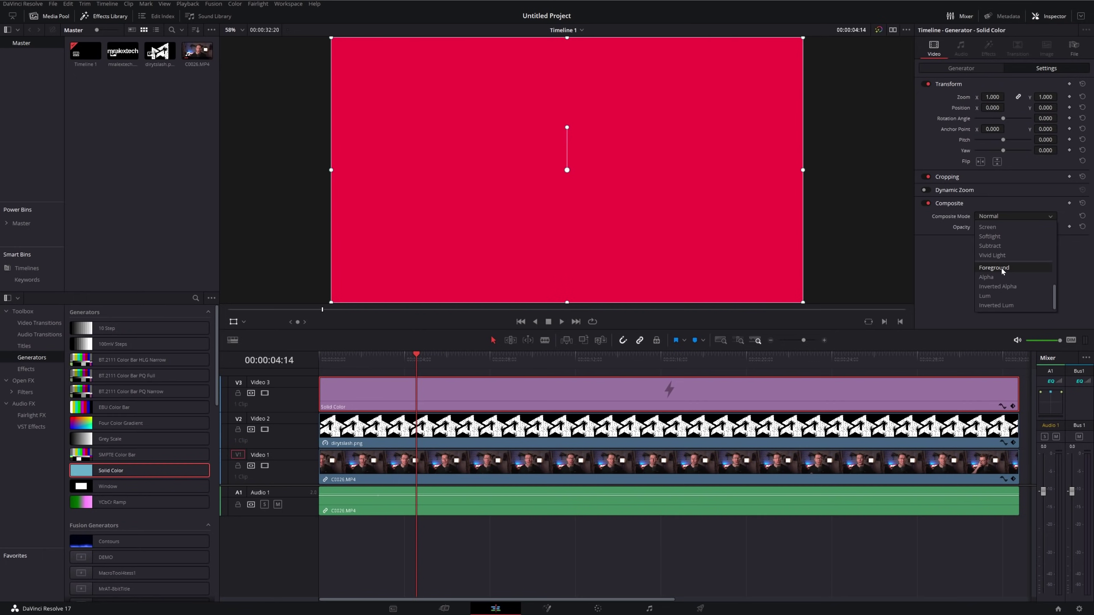
click(1001, 269)
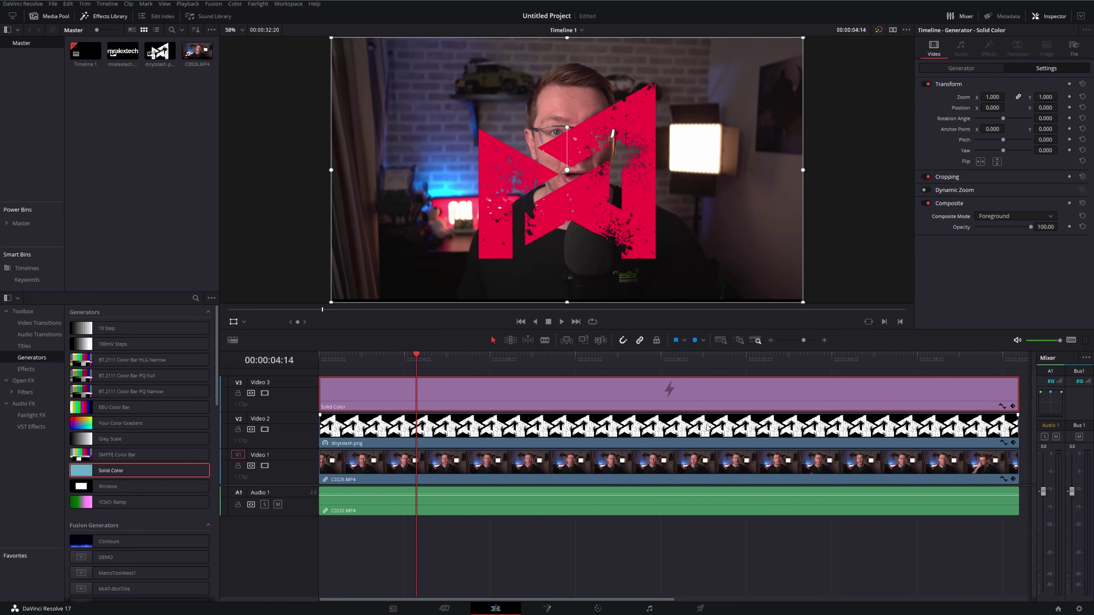
Step: Move the dirytslash.png mask around the frame, ending at about X 327, Y -5, and save the project
click(707, 427)
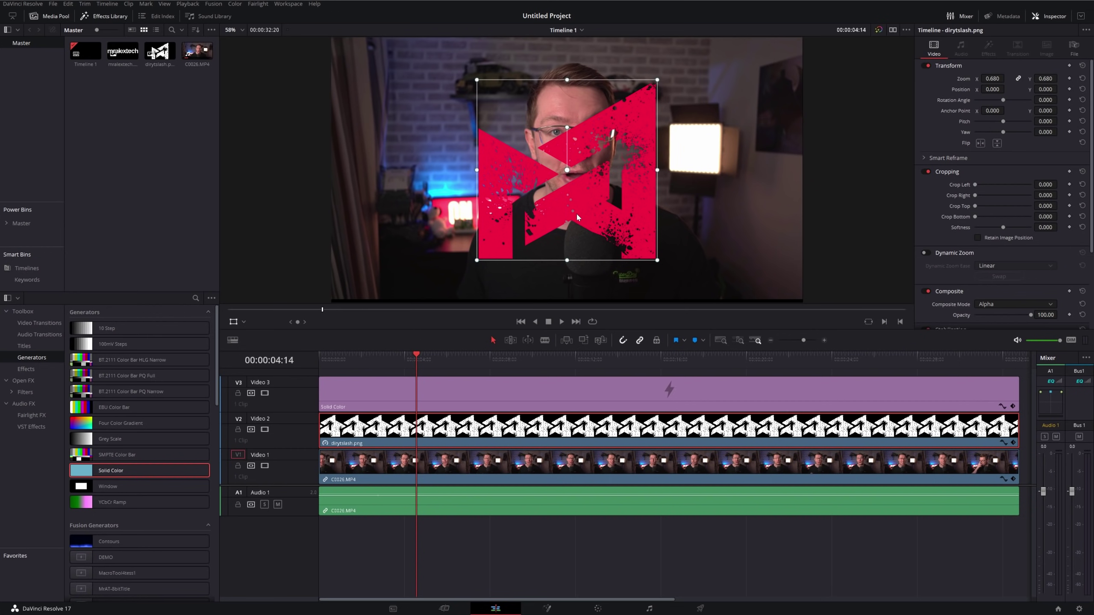
drag(576, 212, 628, 145)
drag(713, 145, 496, 193)
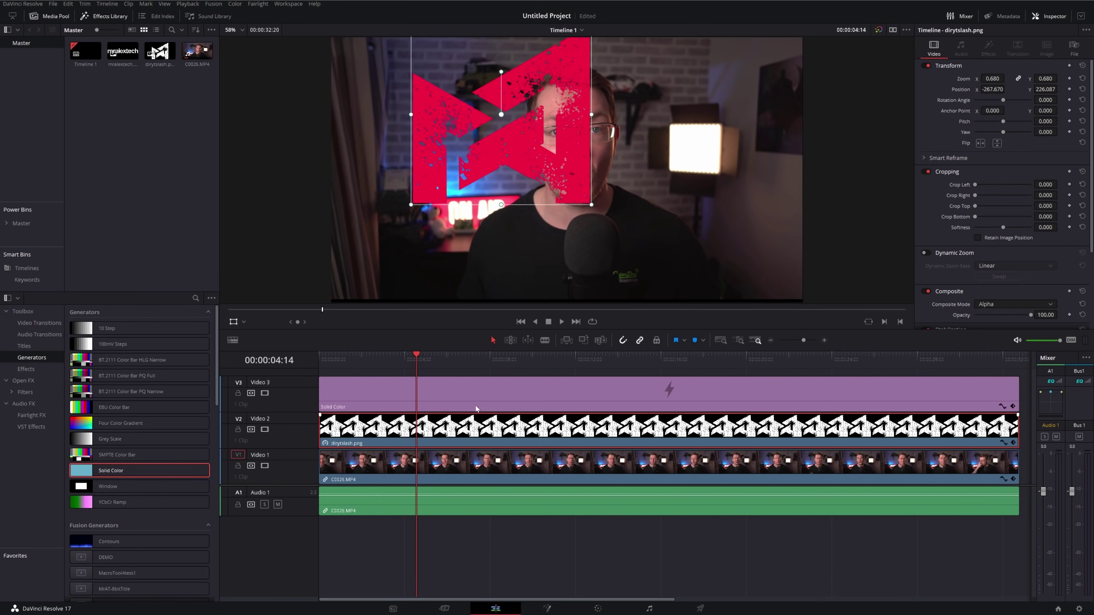
key(ctrl+s)
drag(544, 111, 665, 195)
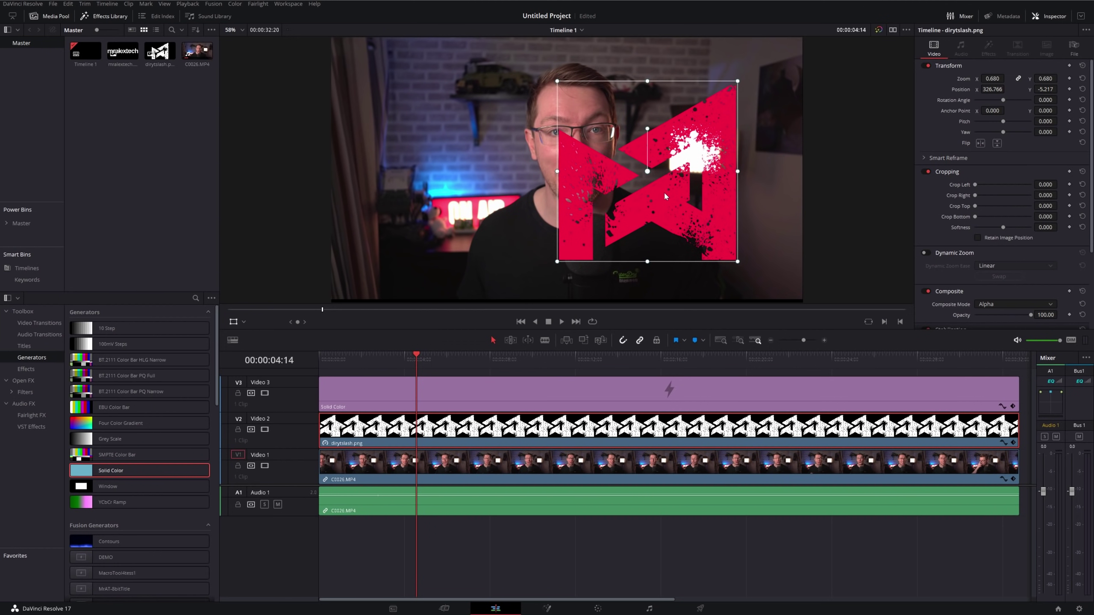
key(ctrl+s)
Step: Check the Solid Color and logo layer settings, then move the logo mask to about X 38, Y -21
click(572, 396)
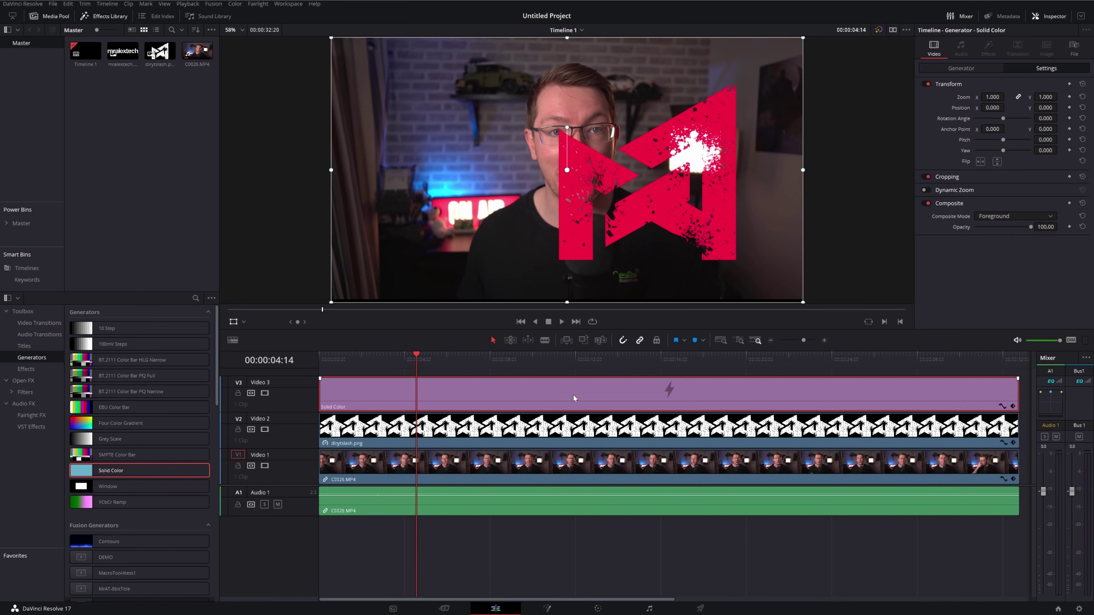
click(505, 439)
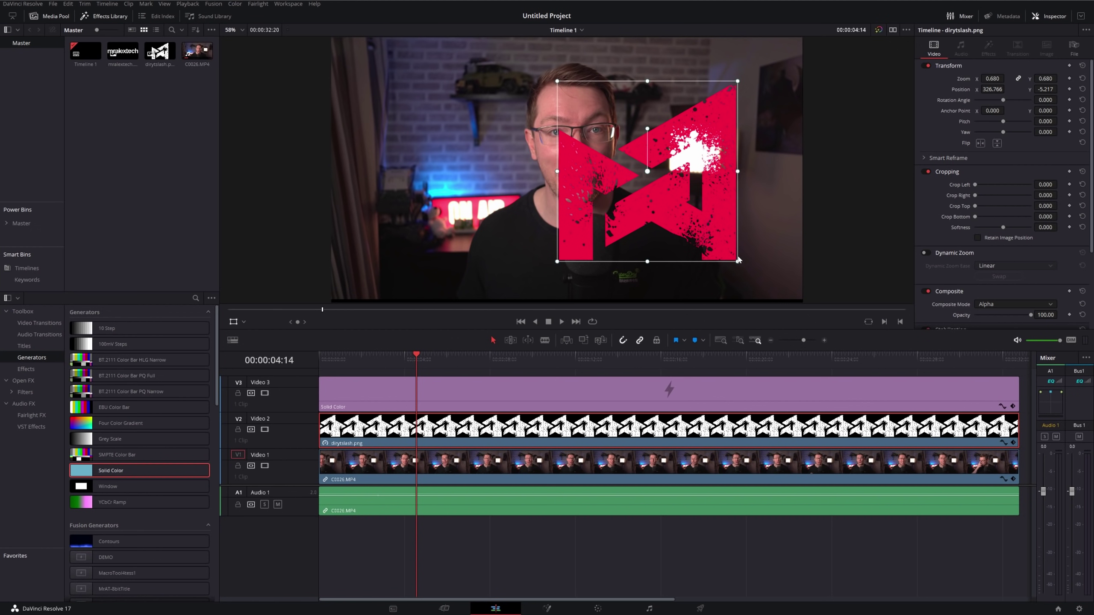
drag(674, 147, 604, 152)
Step: Delete the Solid Color clip from Video 3, import the DJ festival video, and place it there instead
click(504, 395)
key(Delete)
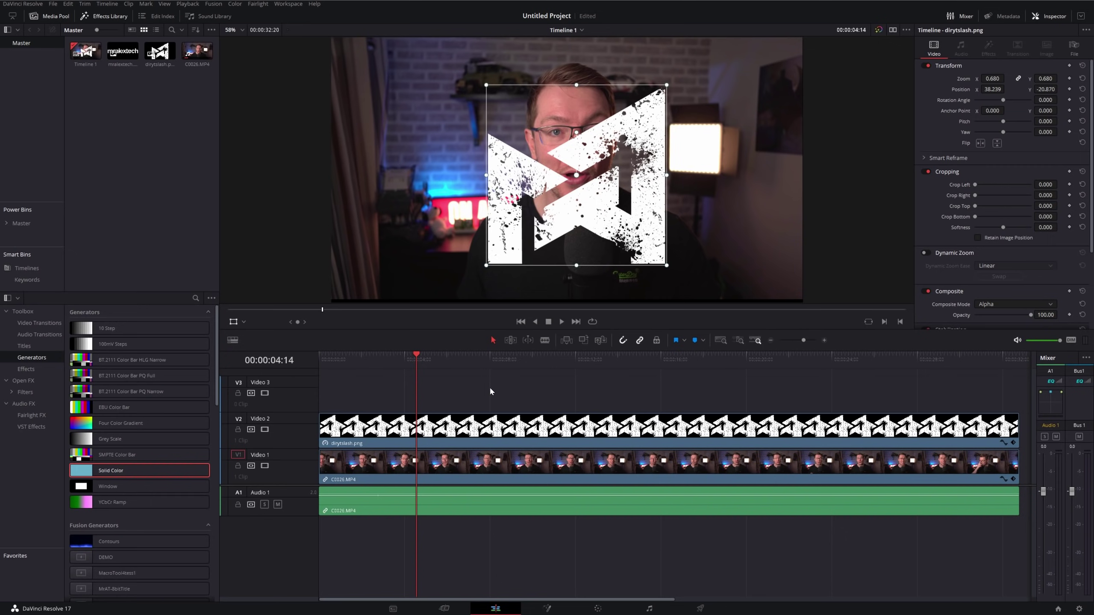
right_click(135, 136)
click(161, 223)
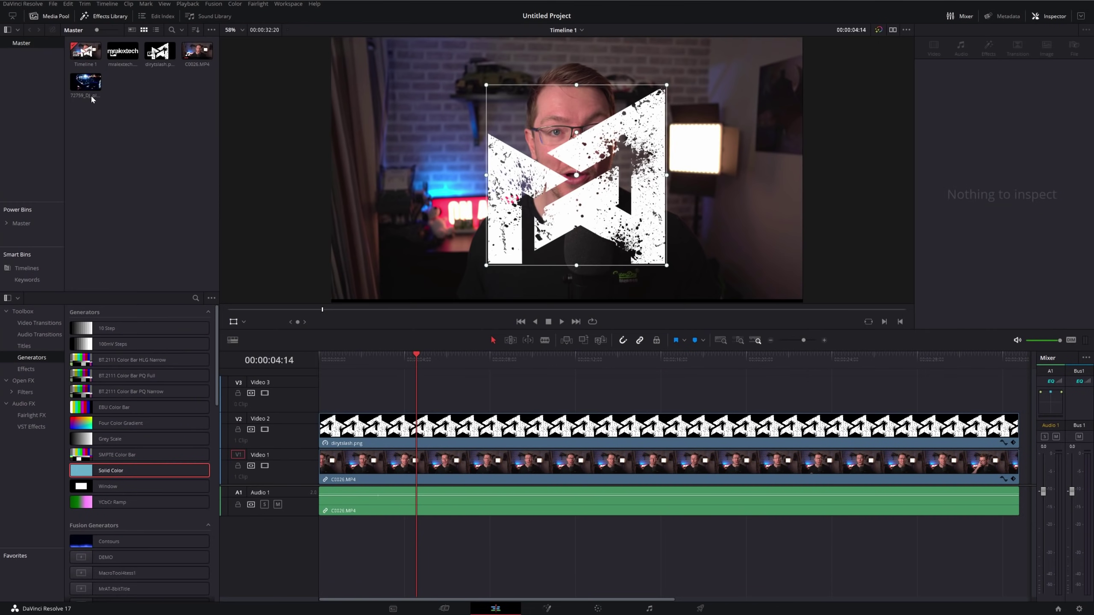
drag(85, 82, 443, 404)
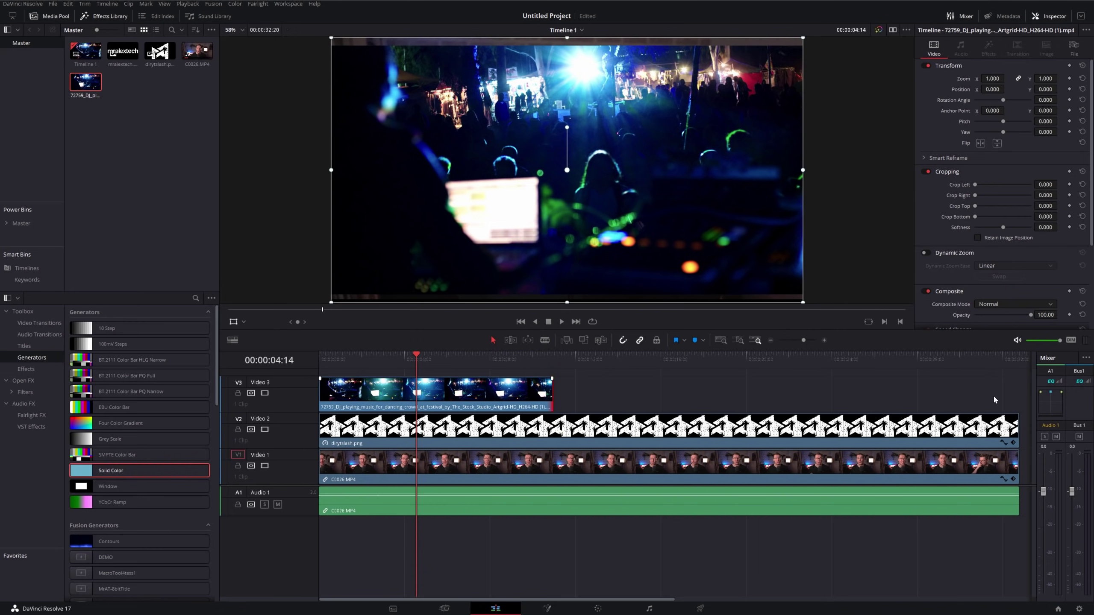
Step: Set the DJ video's composite mode to Foreground so it plays inside the logo mask
click(501, 390)
click(998, 303)
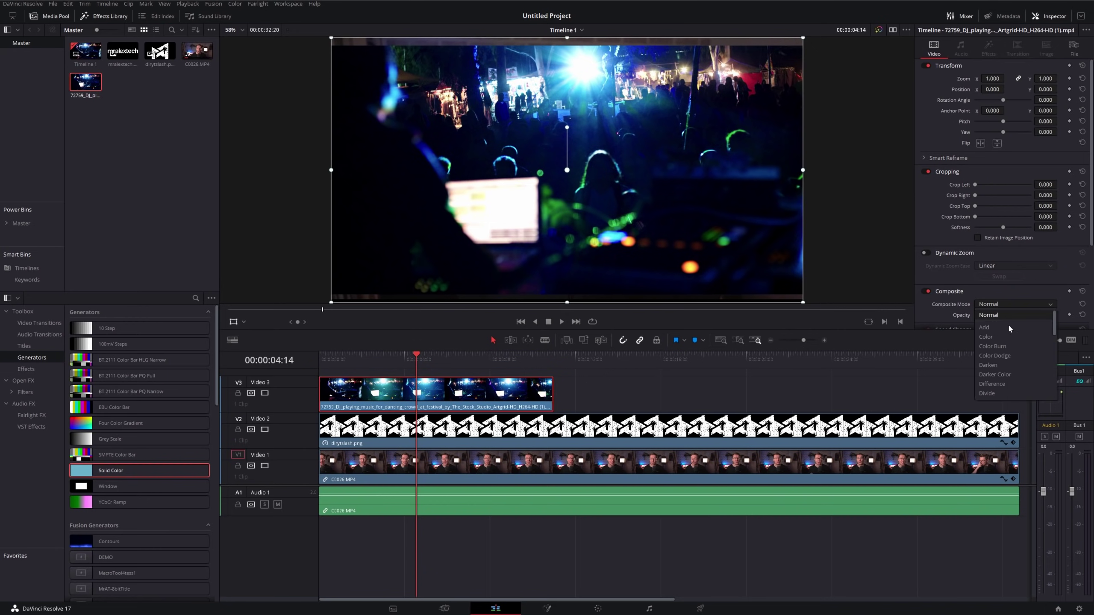
scroll(1012, 336, down, 3)
click(1007, 355)
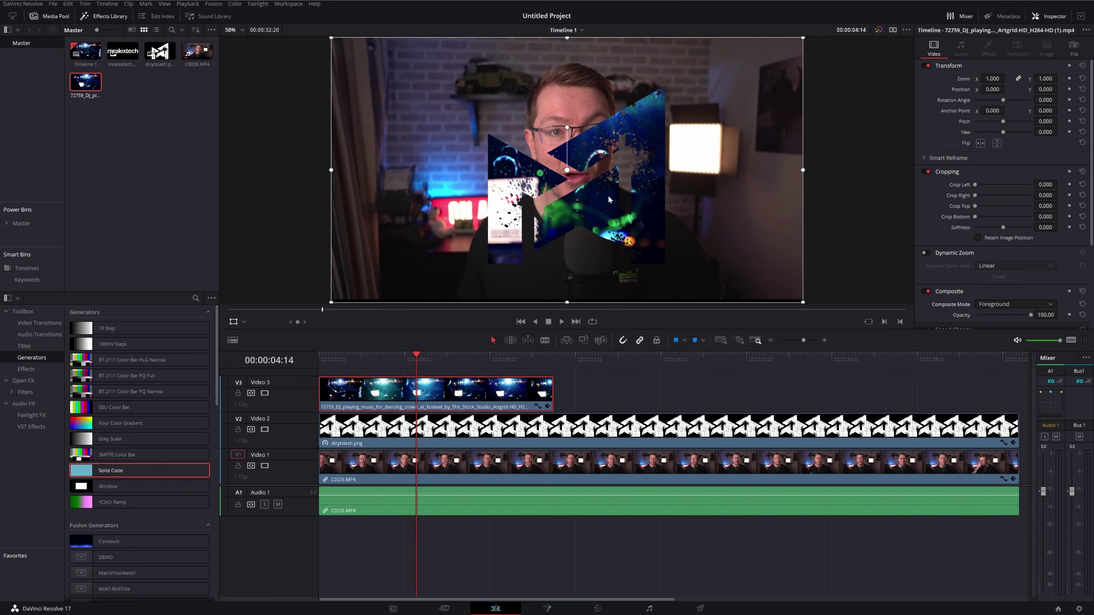
Step: Play the composite from the start, then move the logo mask to about X -525, Y 167 and resume playback
key(Home)
key(space)
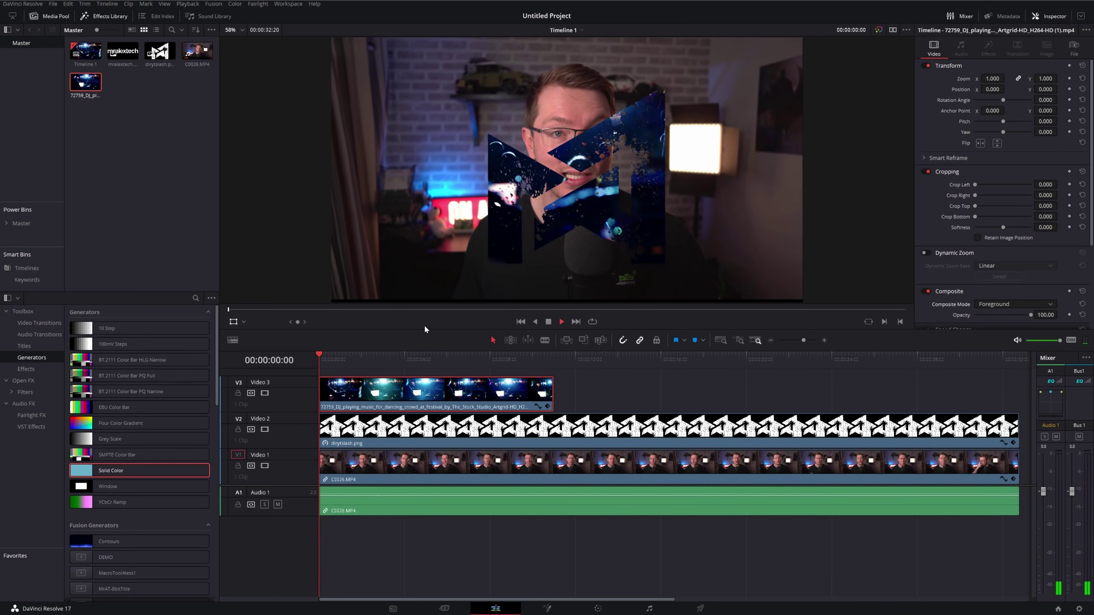
click(583, 198)
key(space)
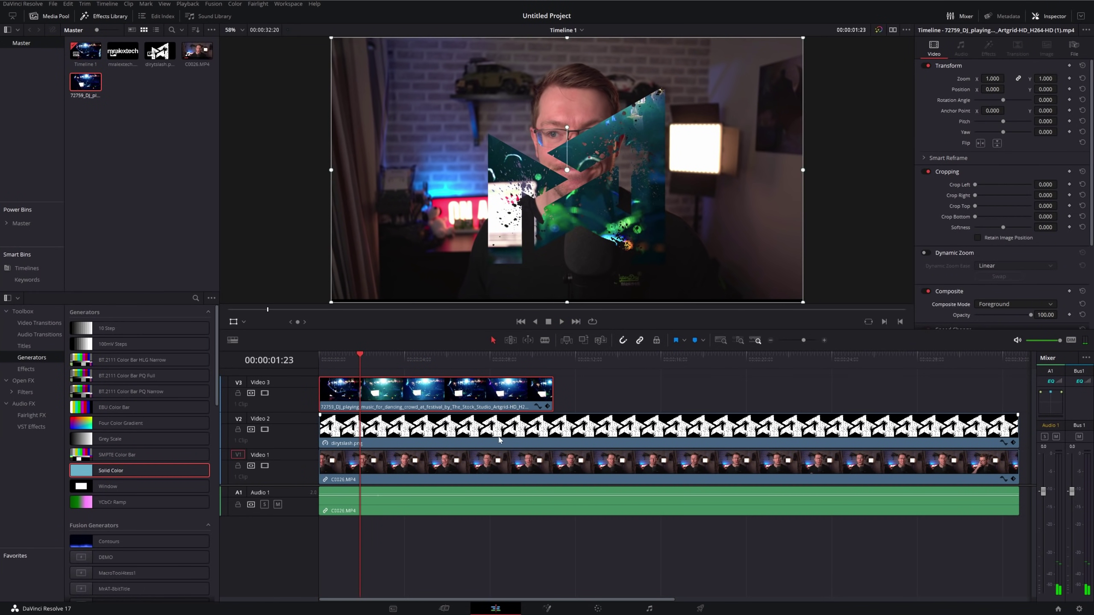
drag(598, 217, 451, 164)
key(space)
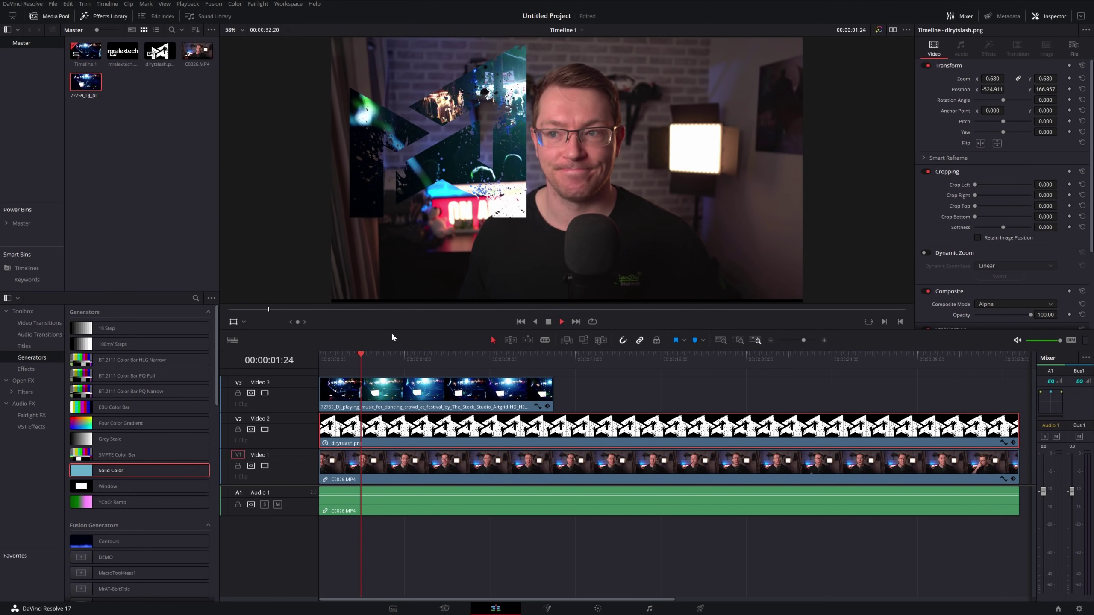
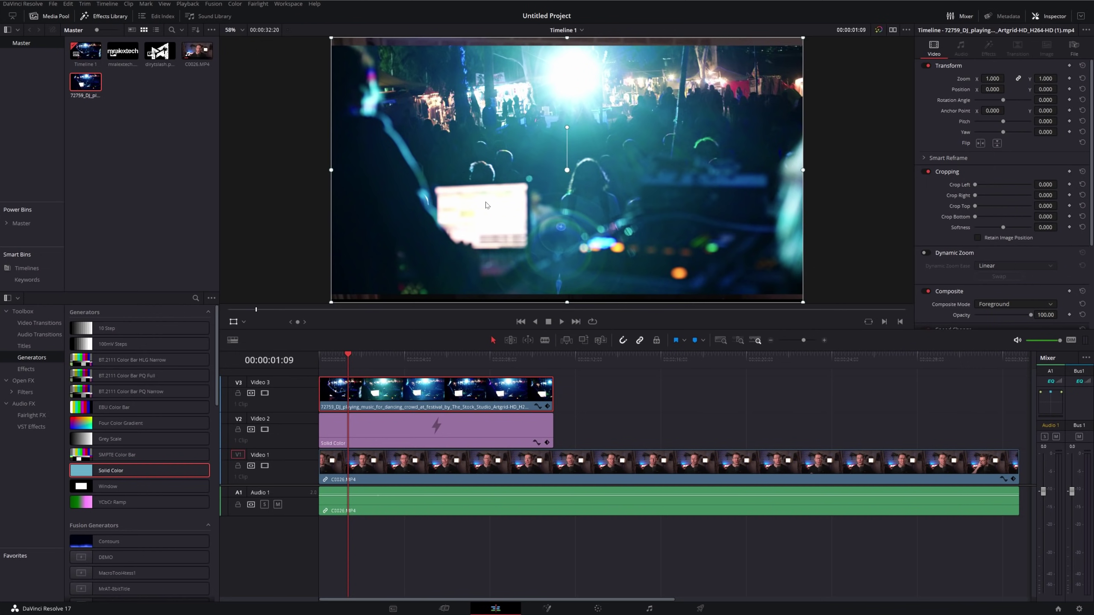
Step: Rotate the Solid Color mask on Video 2 to about 41.5 degrees and position it at about X 323, Y -299
click(389, 434)
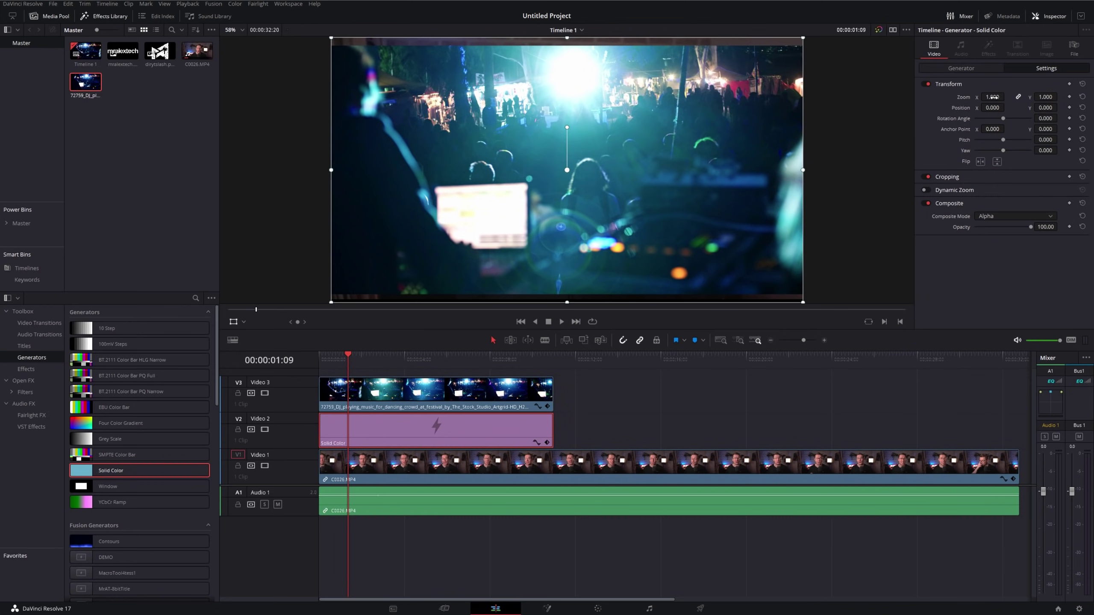
mouse_move(417, 235)
mouse_down()
mouse_move(586, 235)
mouse_move(586, 128)
mouse_move(447, 55)
mouse_move(229, 323)
mouse_move(388, 301)
mouse_move(559, 241)
mouse_move(420, 113)
mouse_move(905, 120)
mouse_move(918, 163)
mouse_move(313, 232)
mouse_move(430, 238)
mouse_move(417, 235)
mouse_up()
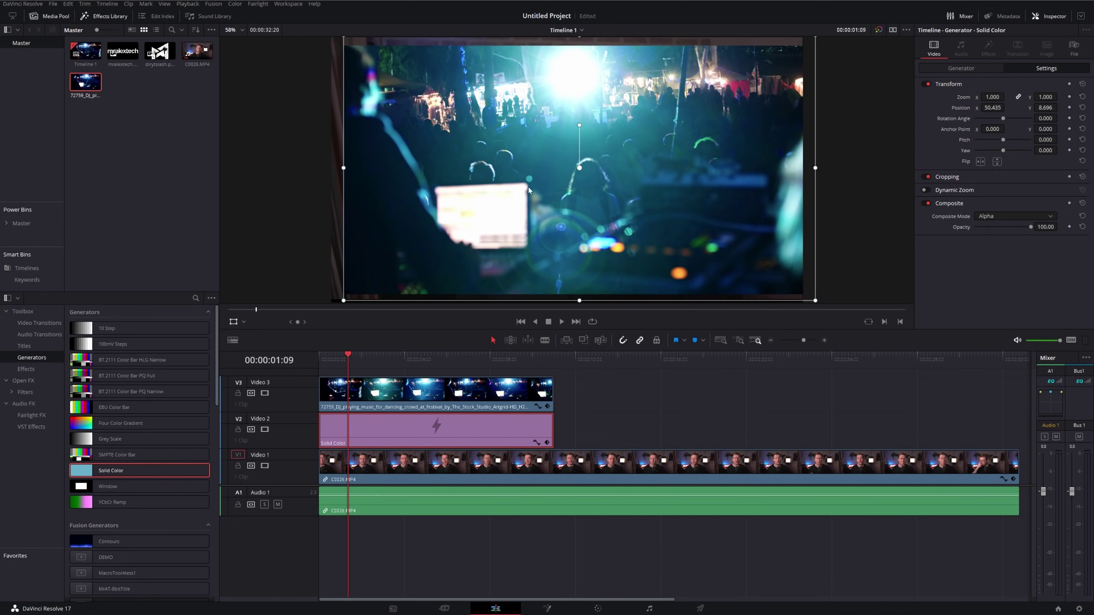
drag(581, 125, 546, 144)
drag(646, 104, 725, 176)
drag(621, 217, 624, 215)
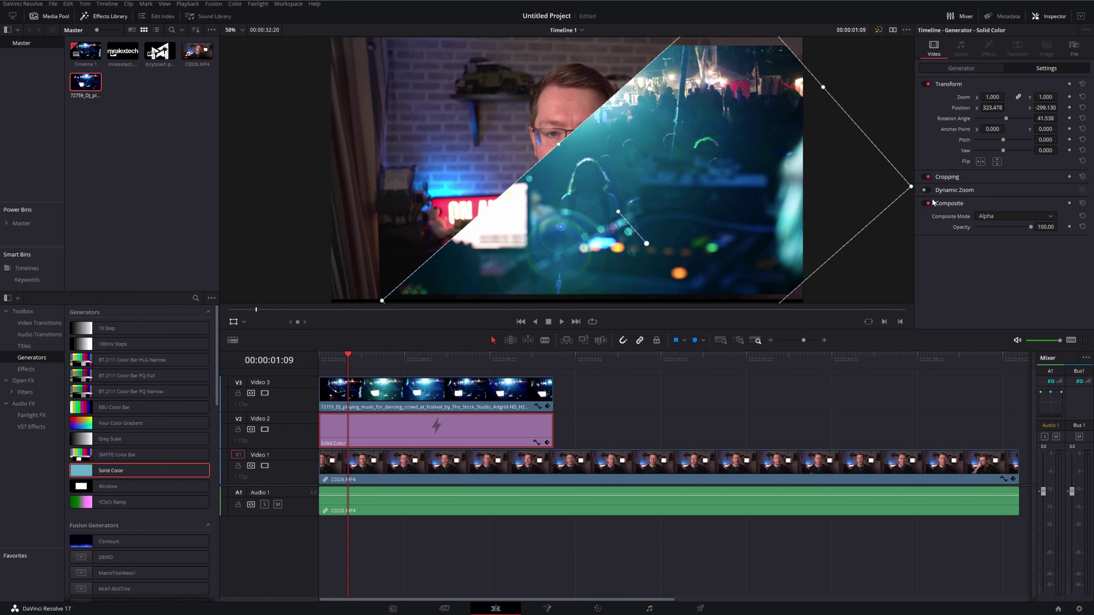
Step: Feather the Solid Color mask's diagonal edge with the crop softness and shift the mask slightly to the right
click(939, 179)
drag(1002, 233, 981, 233)
drag(703, 217, 752, 204)
Step: Play the timeline from the start to review the soft diagonal blend of the DJ video over the footage
click(645, 426)
key(Home)
key(space)
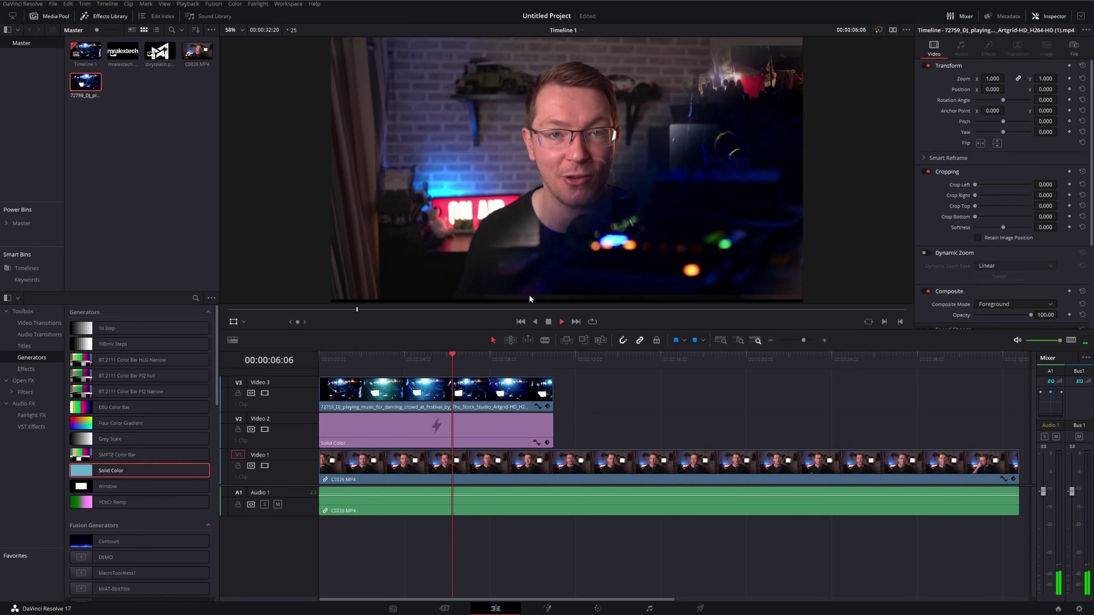
Step: Replace the Solid Color mask on Video 2 with an imported Star.png placed across the playhead
click(491, 424)
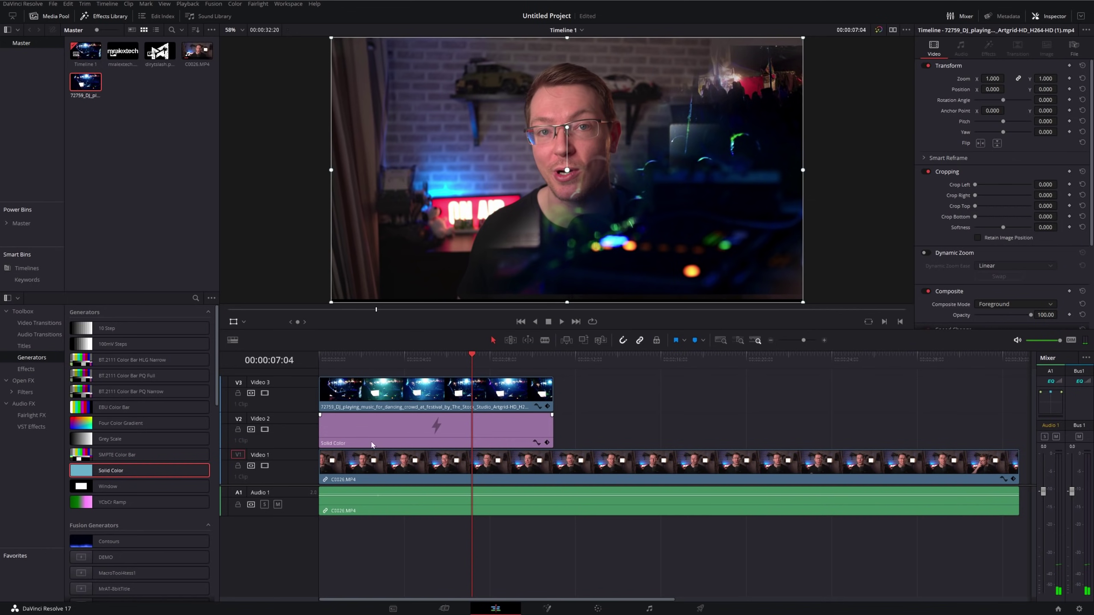
key(Delete)
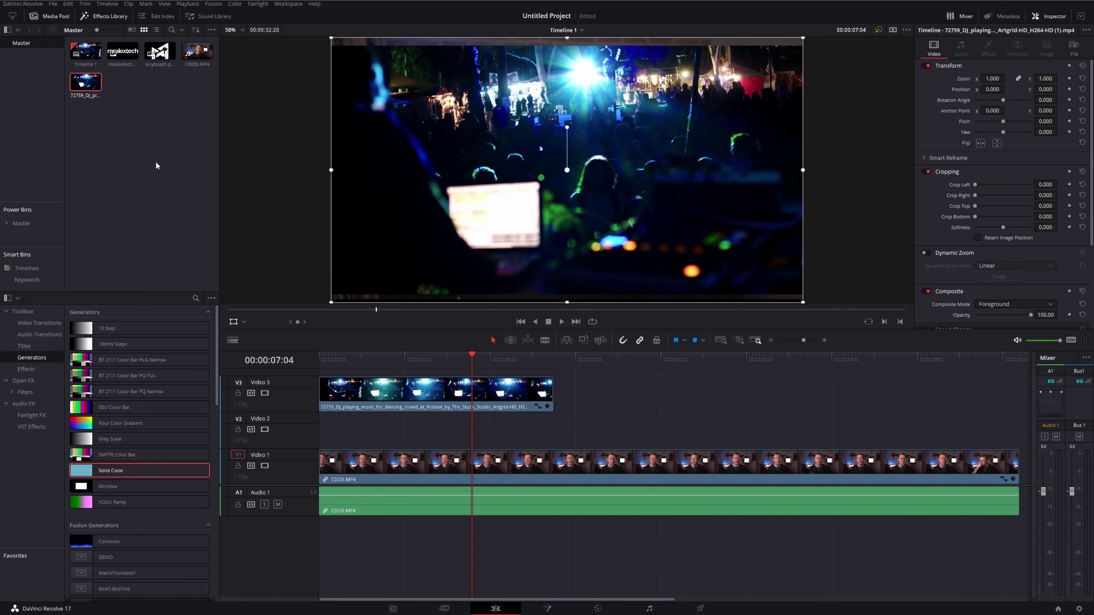
right_click(155, 165)
click(182, 222)
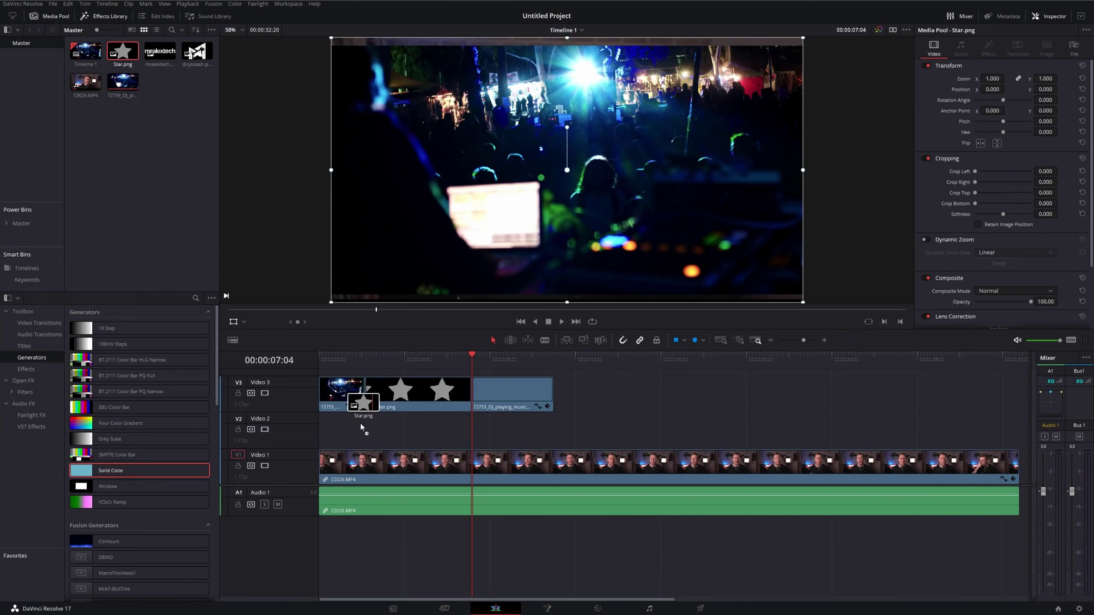
drag(361, 427, 495, 436)
Step: Set the composite mode of the Star.png clip on Video 2 to Alpha
click(407, 437)
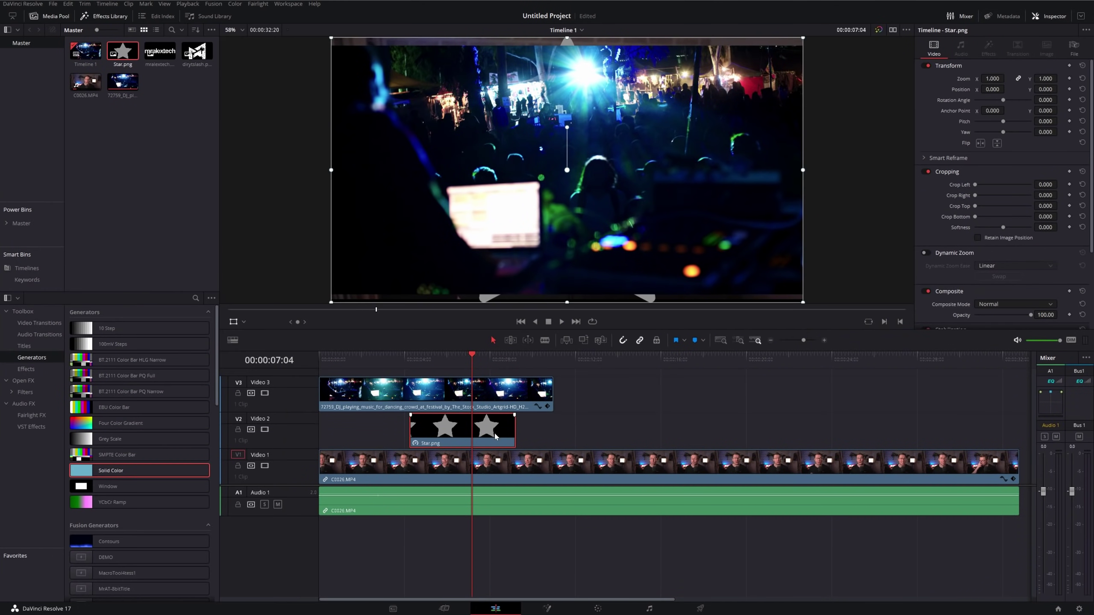
click(1018, 303)
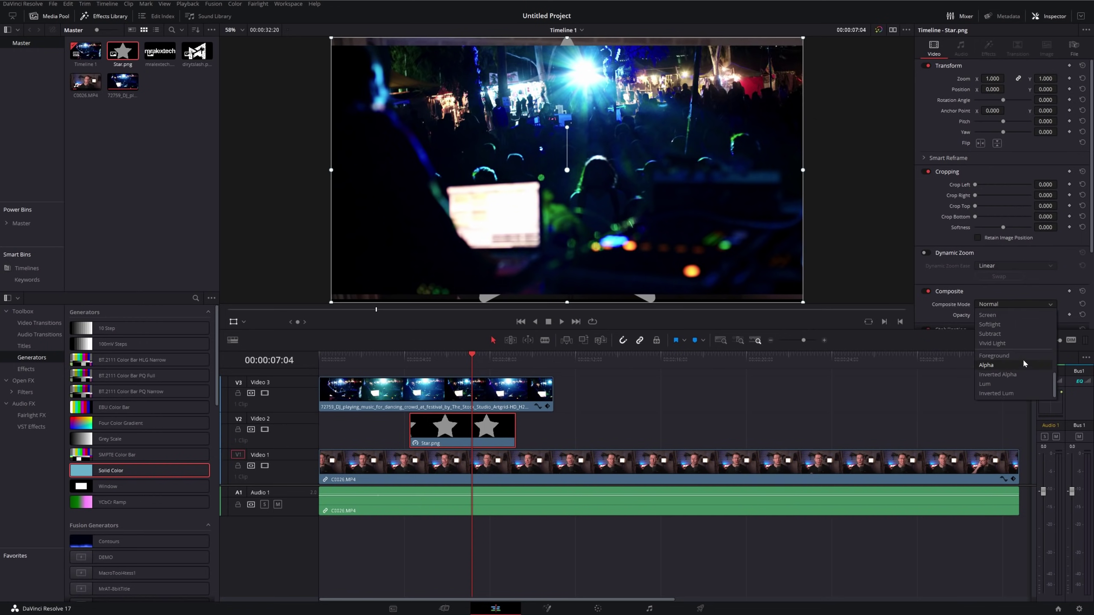
click(1024, 364)
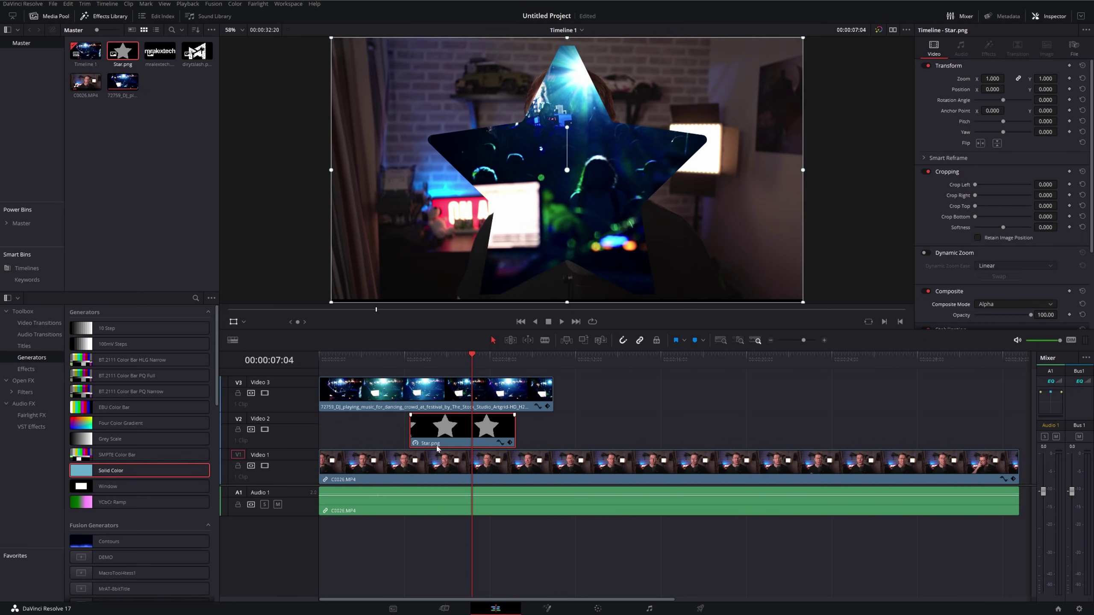
Step: Scale the star mask to about 0.726 and position it over the presenter's face at about X 5, Y 144
mouse_move(532, 183)
mouse_down()
mouse_move(453, 180)
mouse_move(526, 121)
mouse_move(684, 117)
mouse_move(436, 127)
mouse_move(528, 125)
mouse_move(494, 170)
mouse_move(474, 161)
mouse_move(455, 173)
mouse_move(467, 140)
mouse_move(489, 154)
mouse_move(479, 187)
mouse_move(538, 191)
mouse_up()
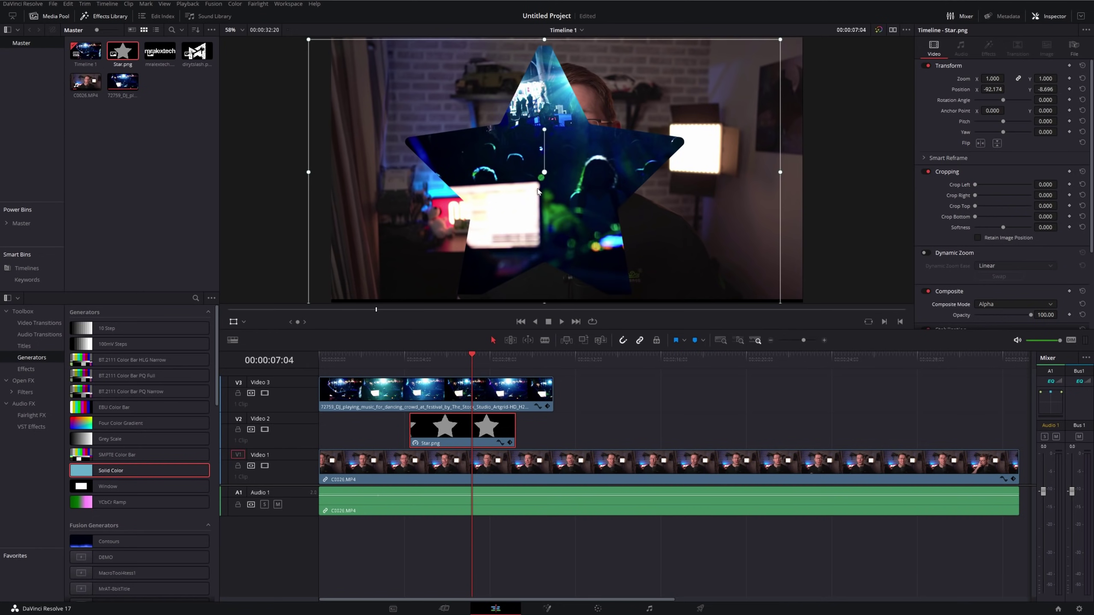
drag(779, 39, 726, 94)
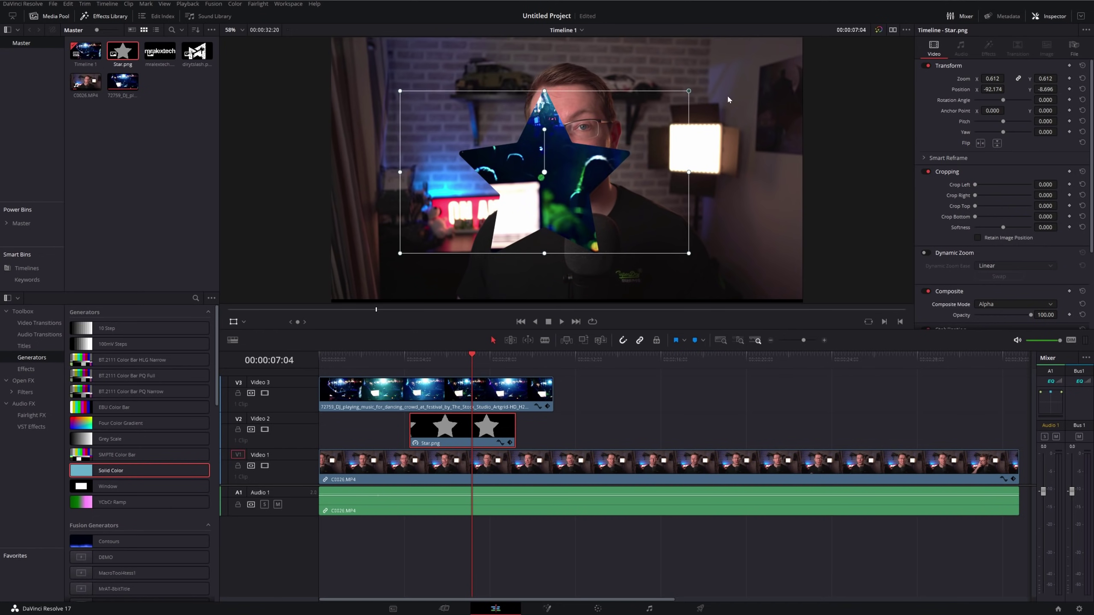
drag(742, 155, 593, 161)
drag(712, 205, 740, 227)
drag(607, 162, 606, 166)
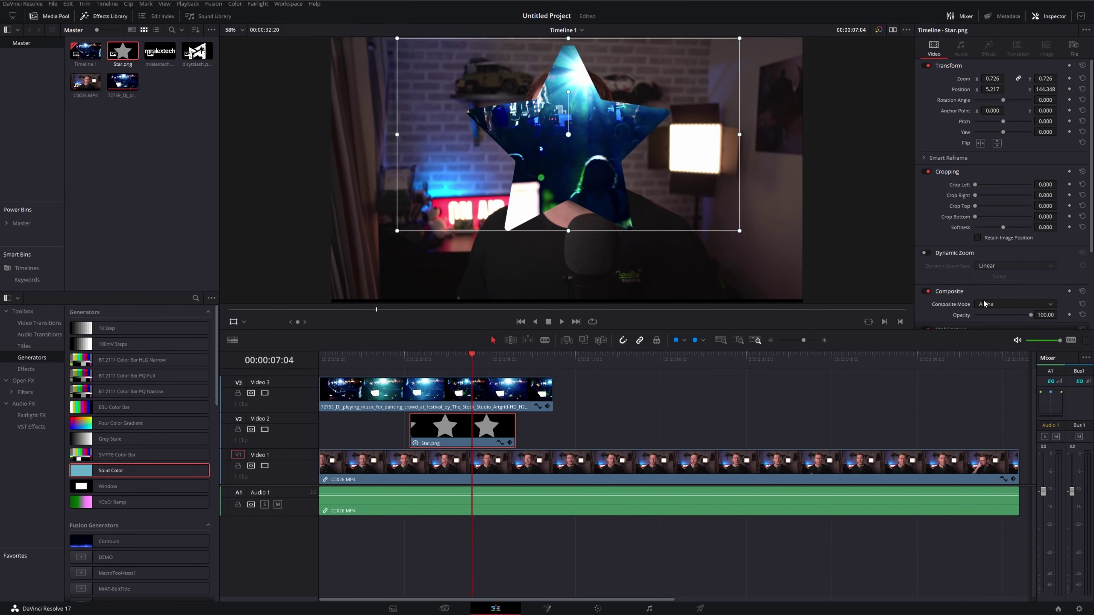
Step: Switch the Star.png clip's composite mode to Inverted Alpha
click(593, 129)
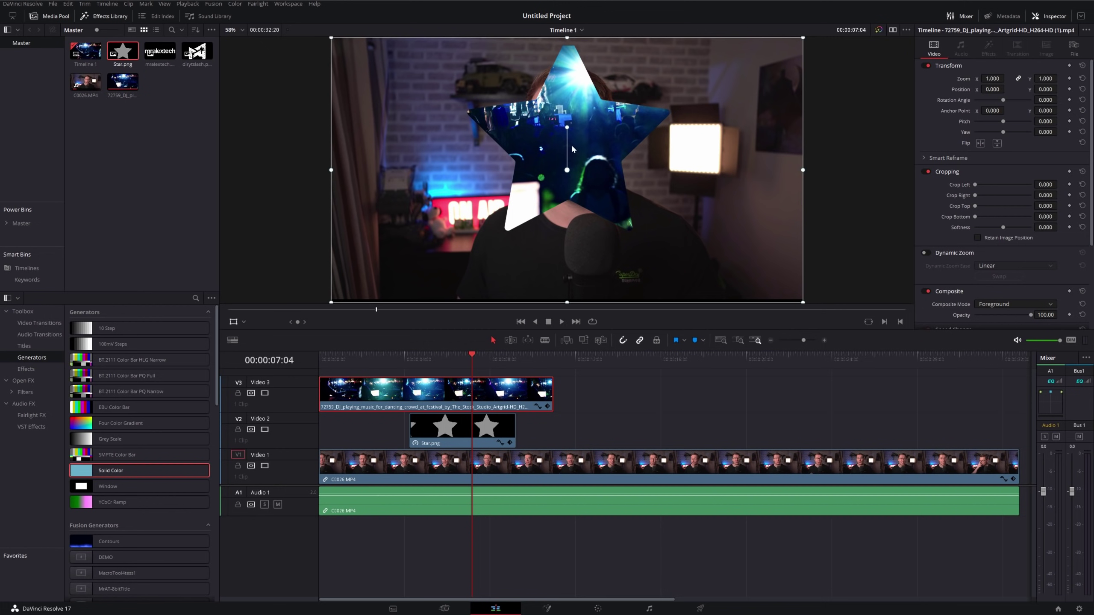
click(472, 439)
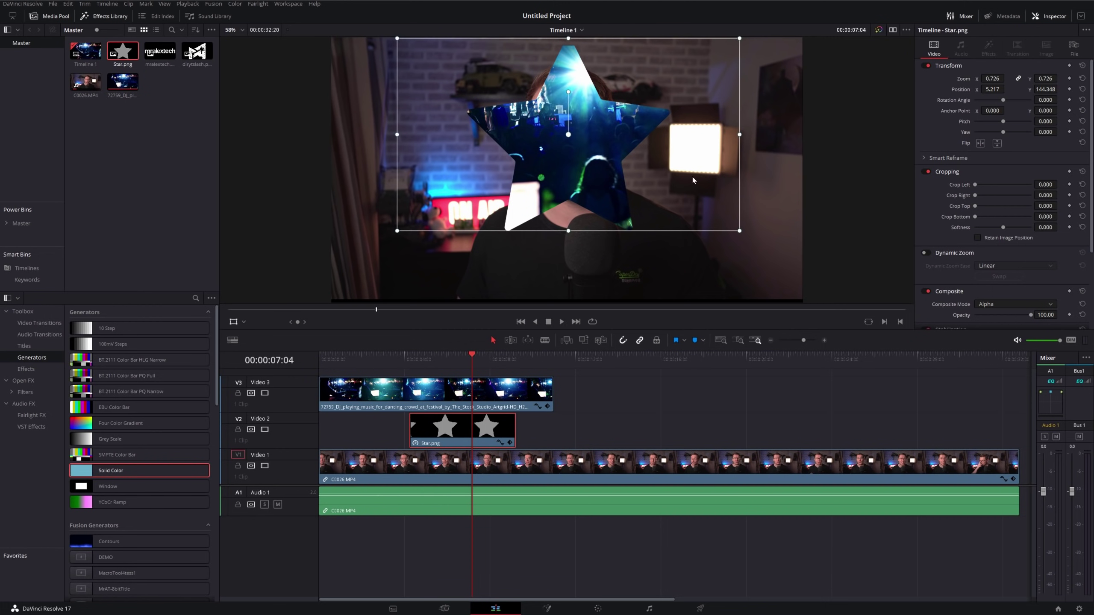
click(979, 302)
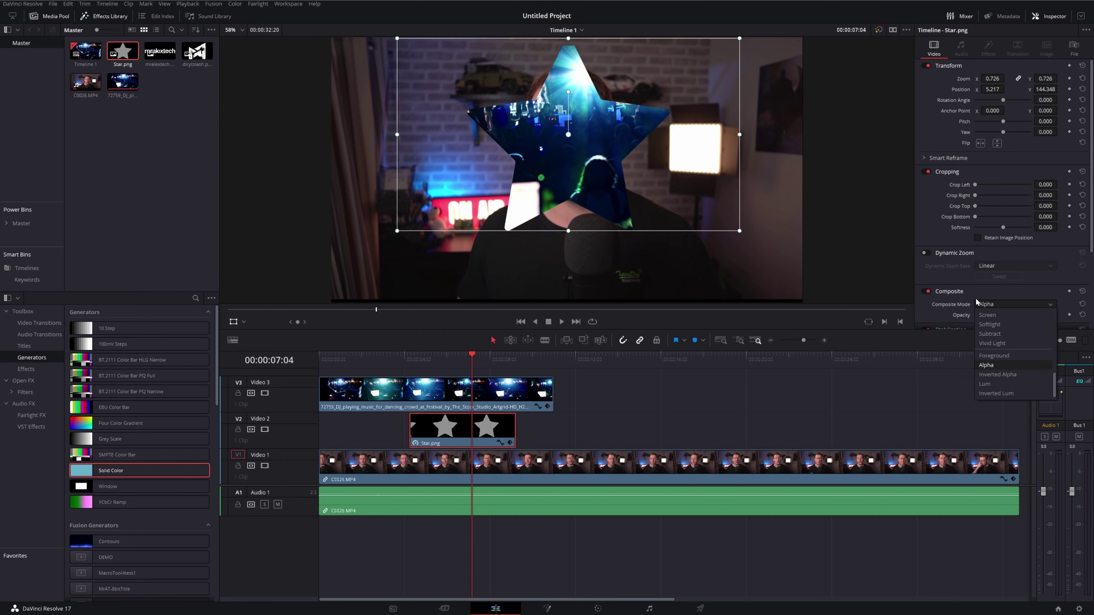
click(996, 375)
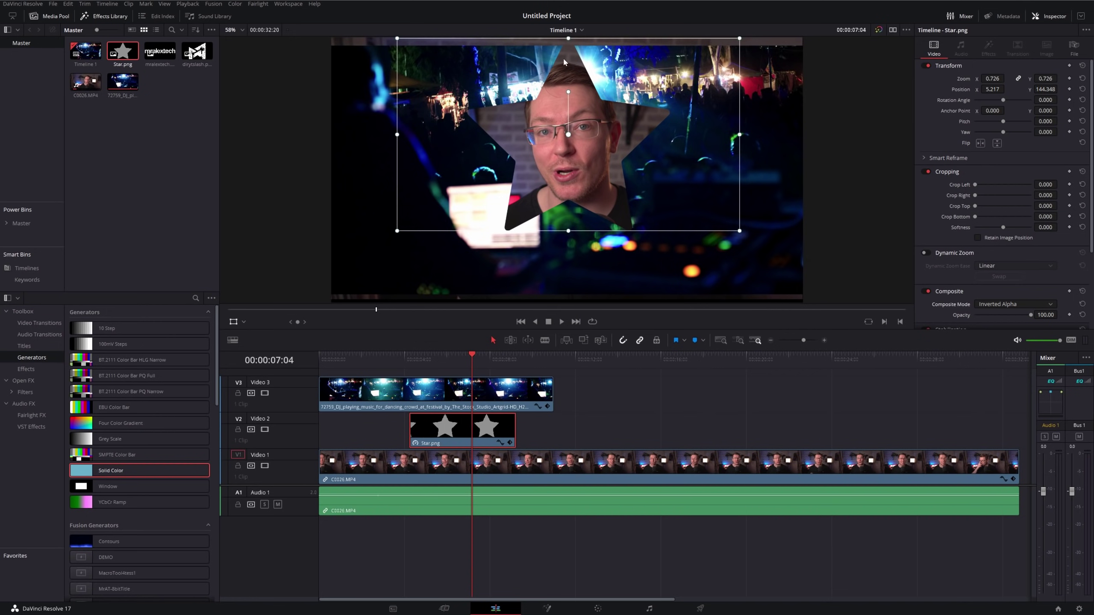
Step: Enlarge the inverted star mask to about 0.848 zoom and center it around the presenter's face at X 0, about Y 188
click(429, 467)
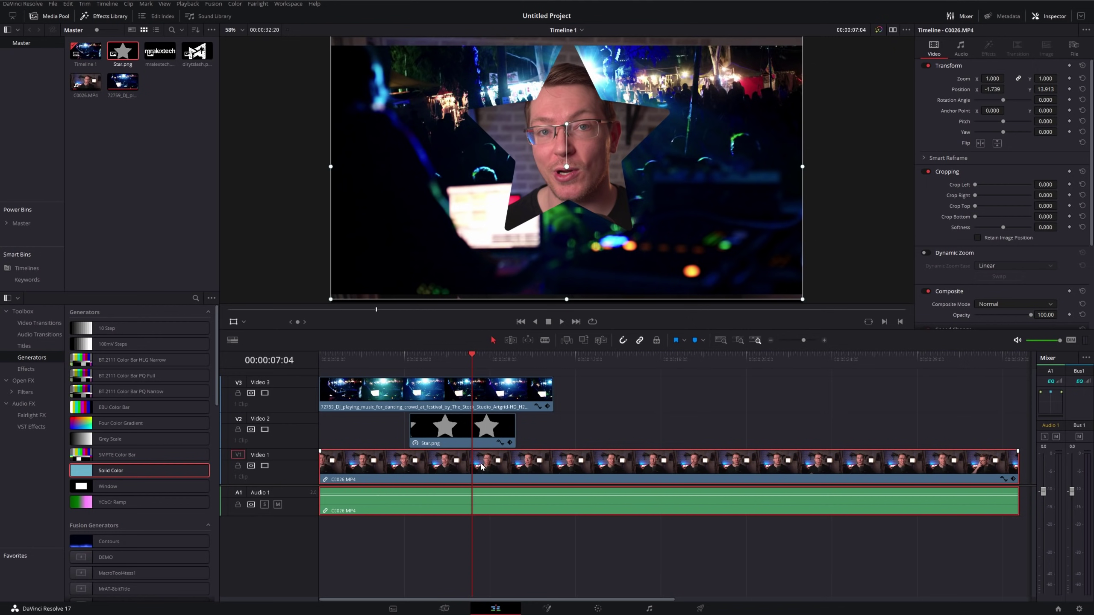
click(472, 439)
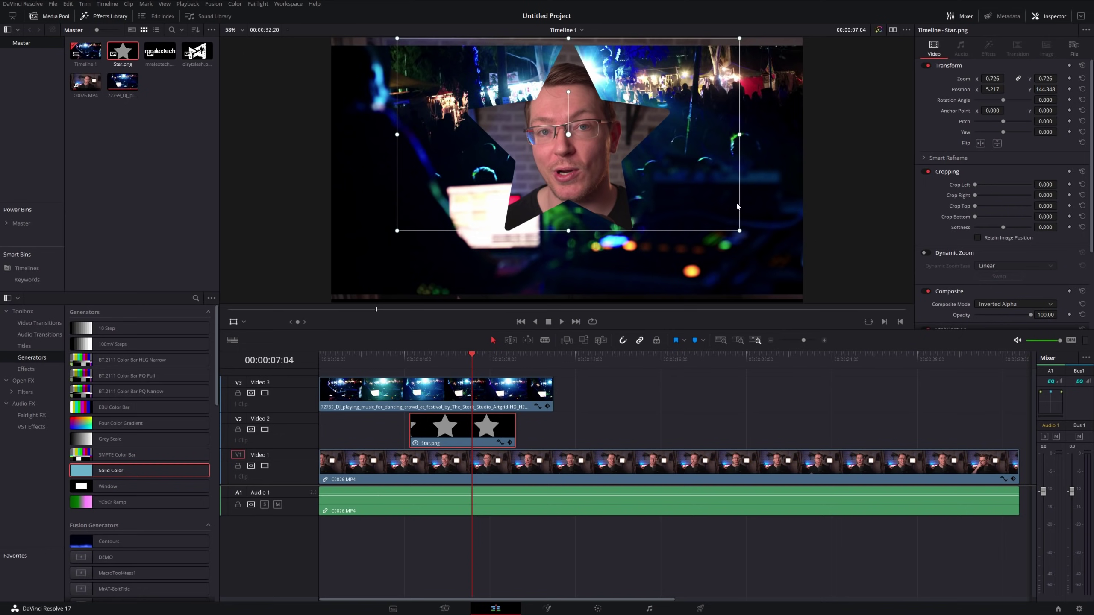
drag(739, 230, 671, 192)
mouse_move(557, 149)
mouse_down()
mouse_move(421, 155)
mouse_move(684, 115)
mouse_move(733, 197)
mouse_move(496, 134)
mouse_move(602, 99)
mouse_move(558, 141)
mouse_up()
drag(472, 183, 362, 257)
drag(521, 195, 604, 166)
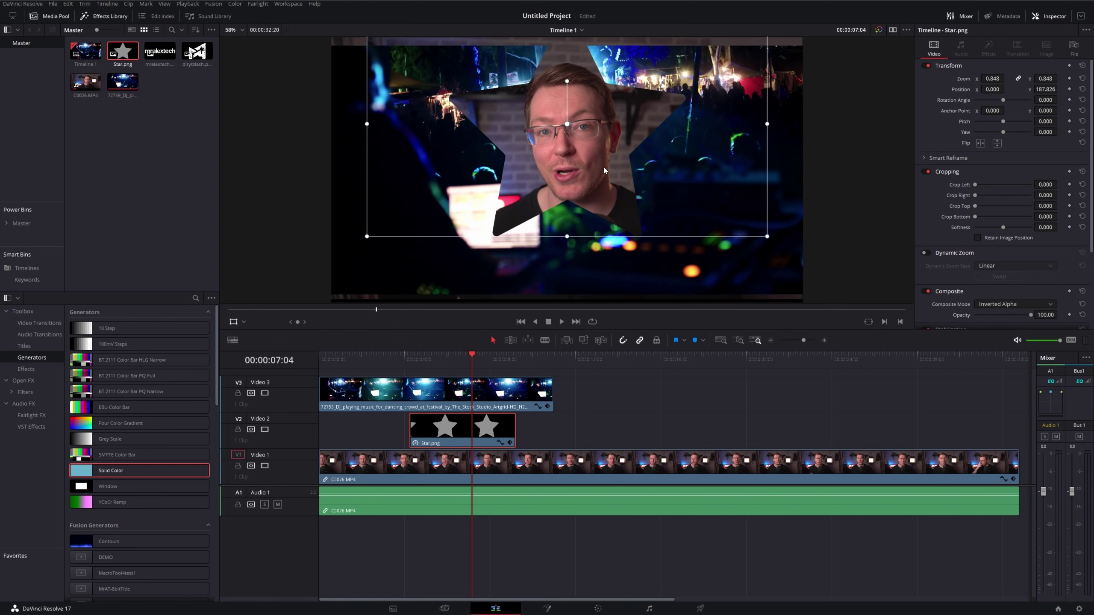